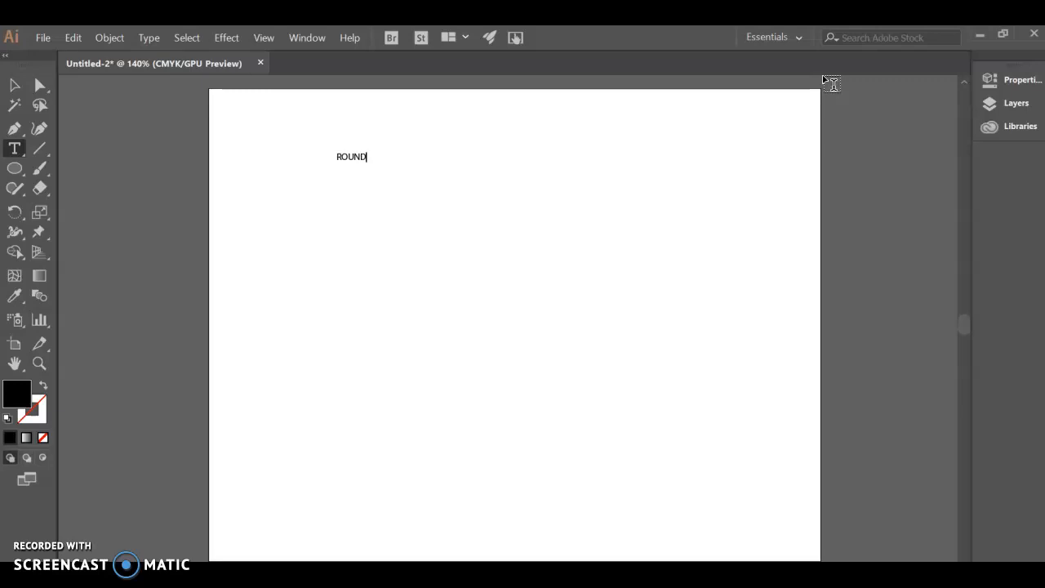
Draw a large black circle over the word ROUND and select both the circle and the text.
click(15, 168)
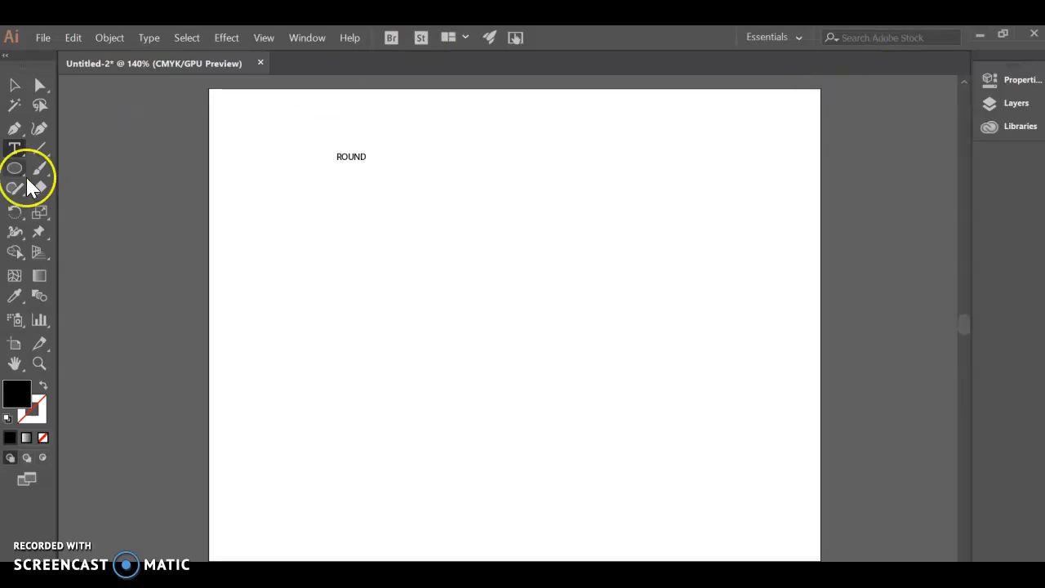
drag(245, 128, 608, 497)
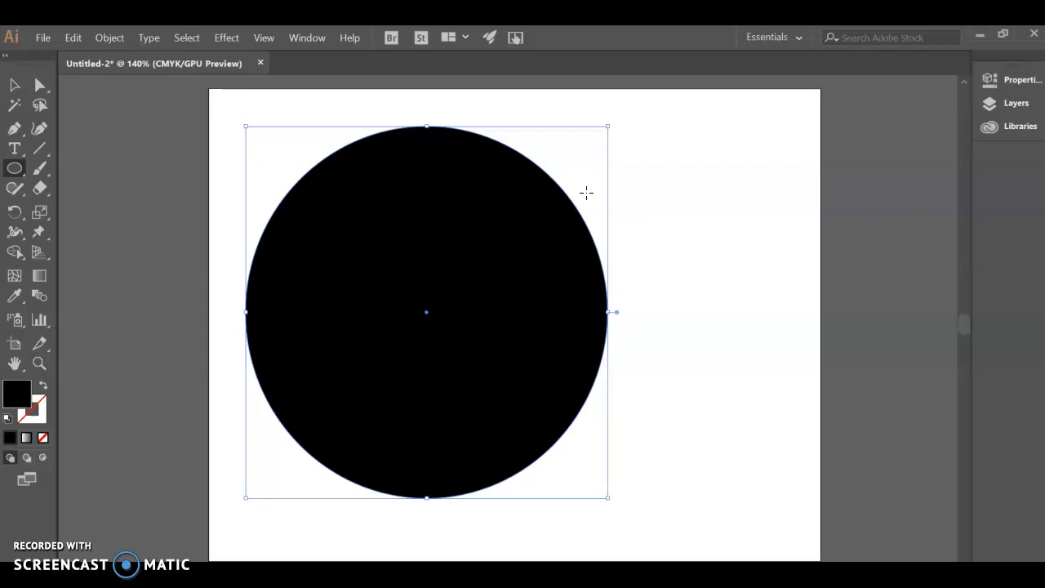
click(15, 85)
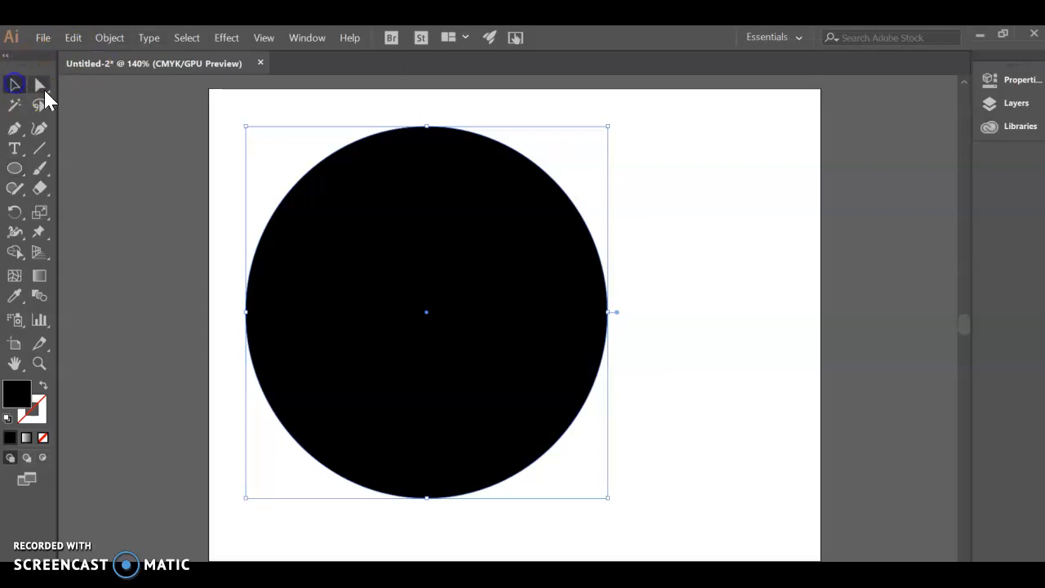
click(15, 85)
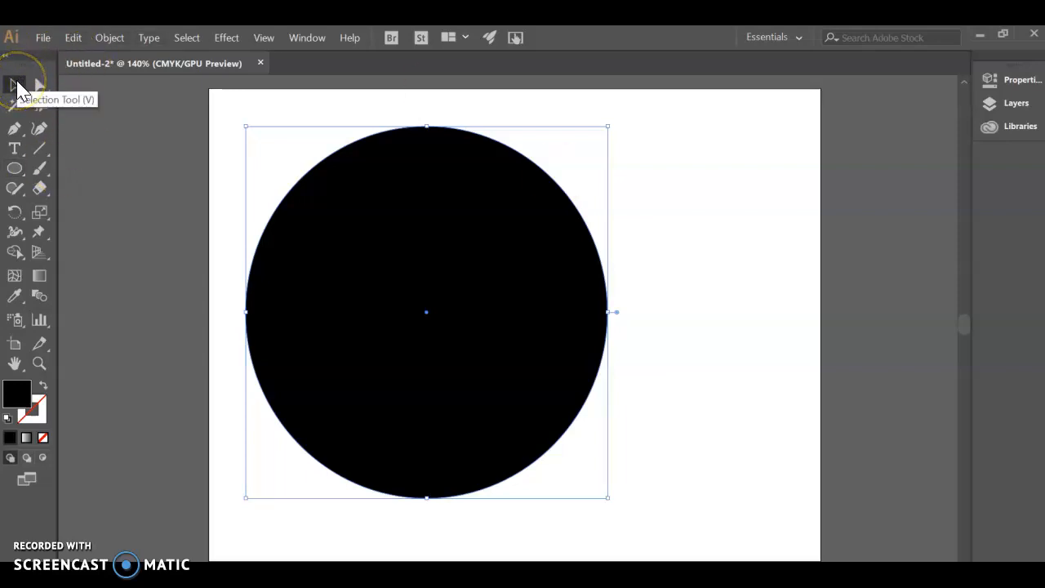
click(270, 154)
drag(214, 94, 722, 546)
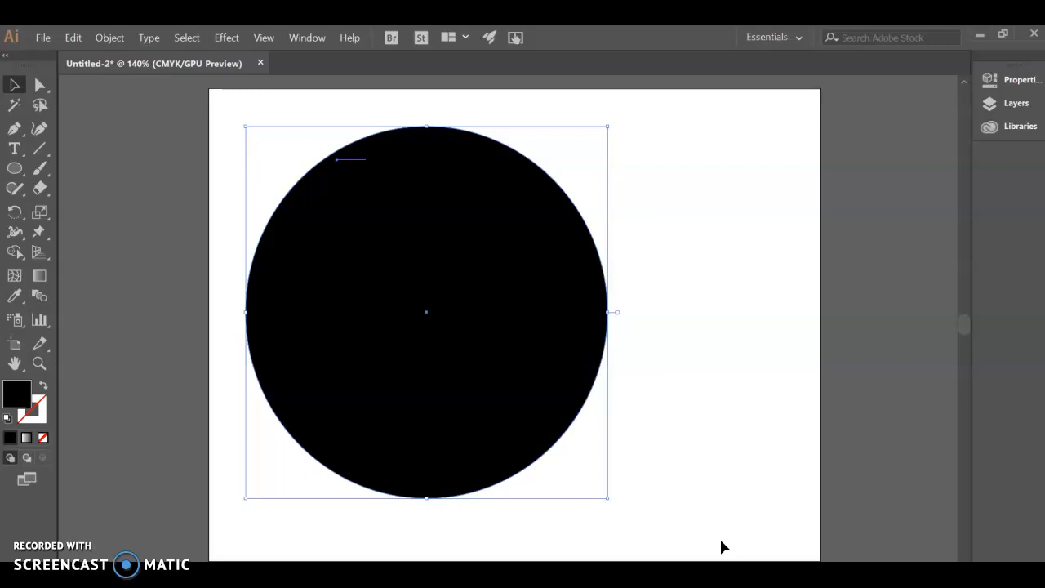
click(193, 38)
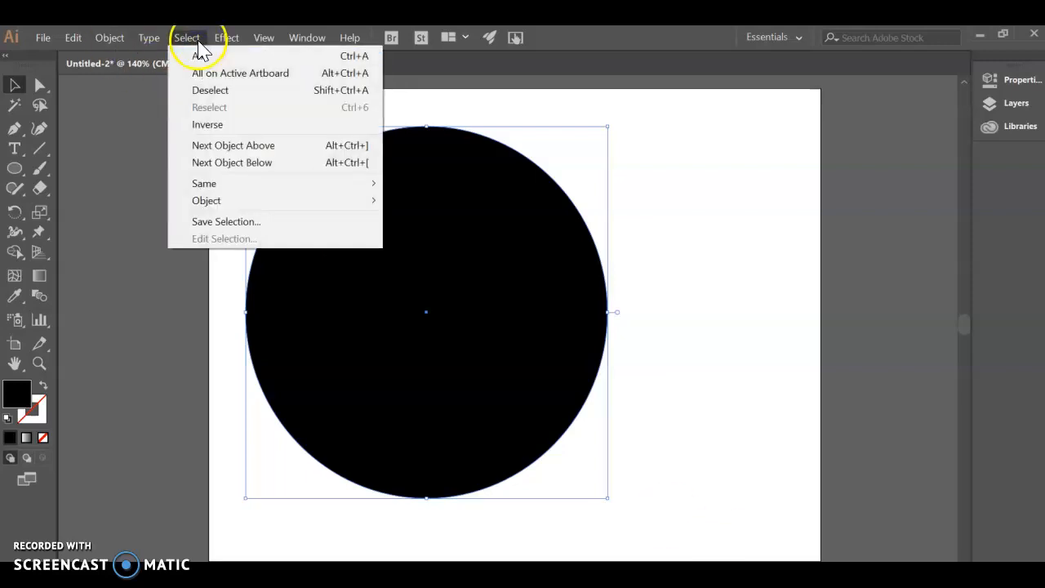
click(201, 56)
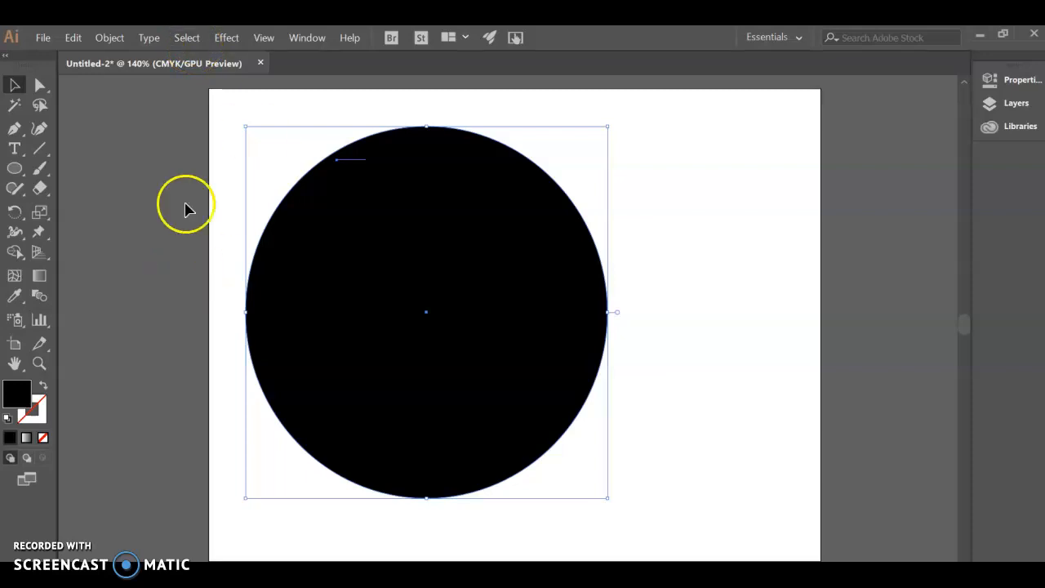
Move the circle and text to the right, reposition the circle so it covers the word ROUND, and select both.
drag(402, 259, 528, 298)
click(241, 217)
drag(675, 331, 760, 361)
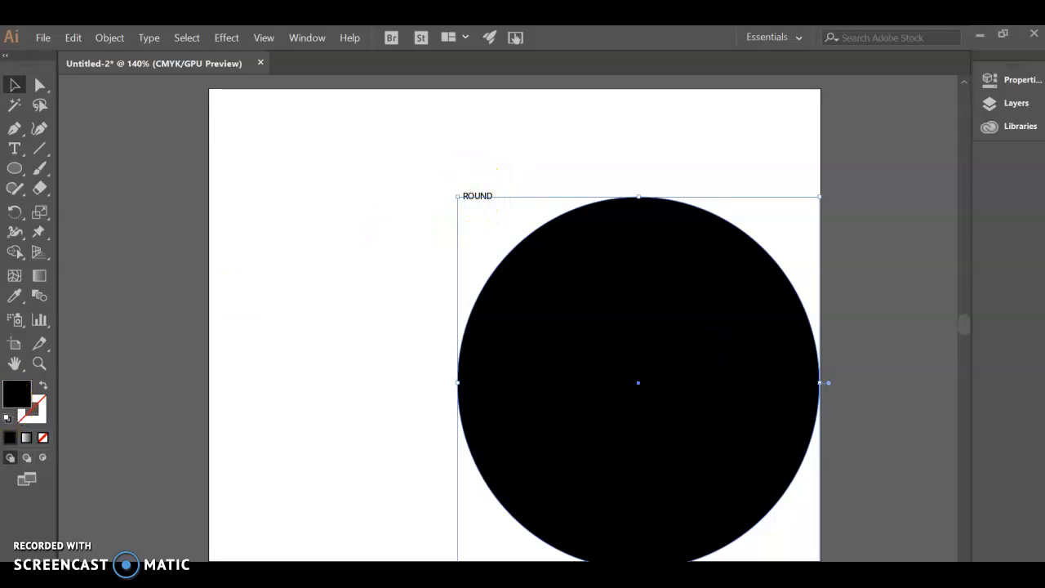
drag(710, 273, 549, 219)
drag(250, 74, 261, 50)
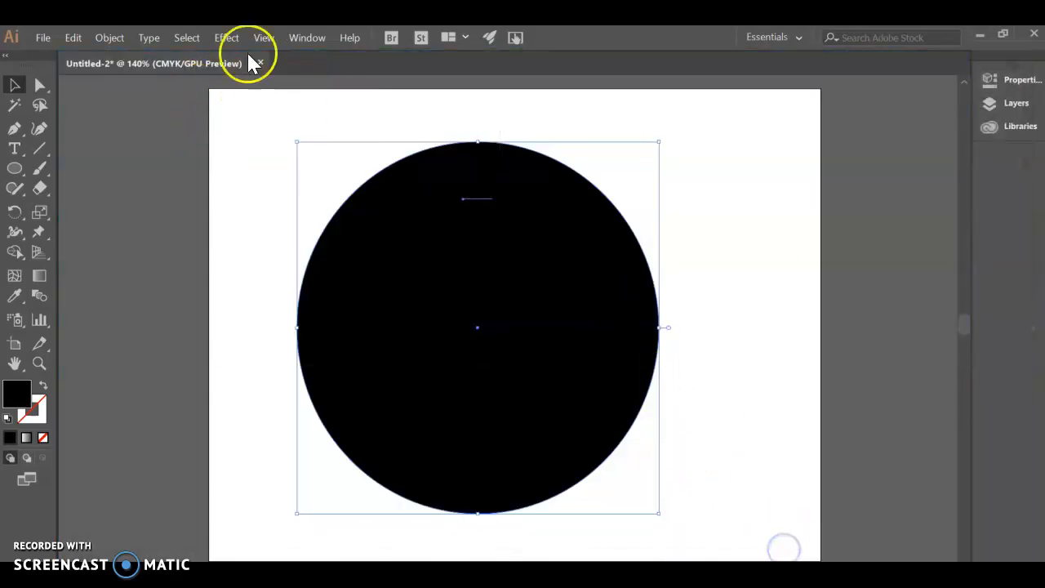
Warp the word ROUND into the circle's shape using Envelope Distort with the top object, and deselect it.
click(113, 38)
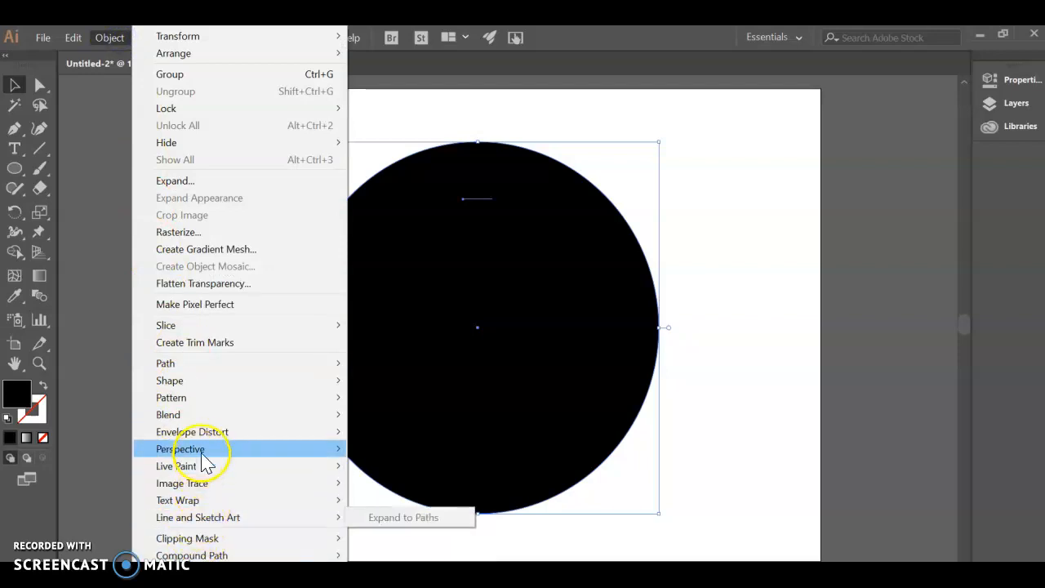
mouse_move(209, 439)
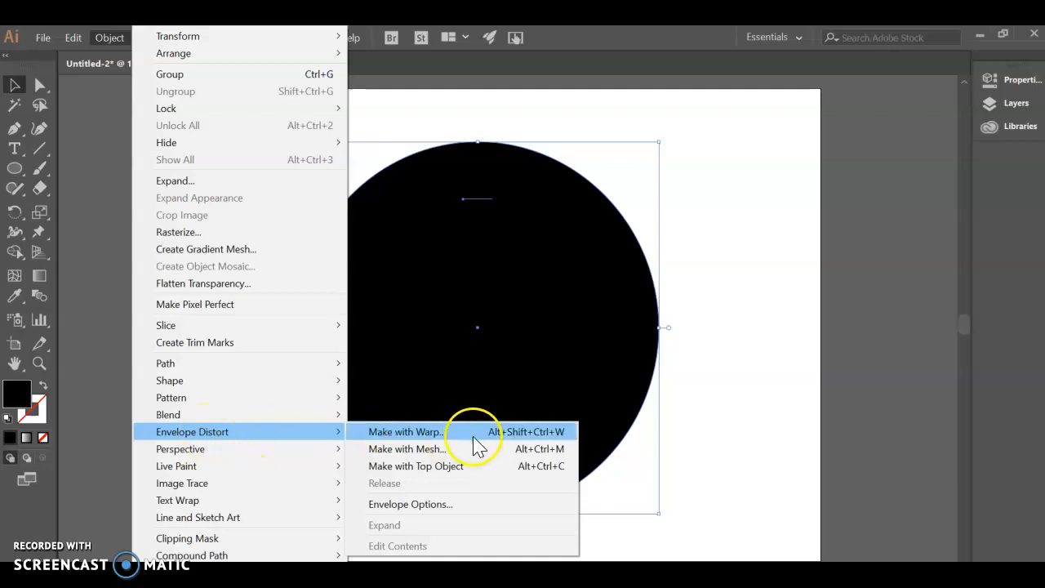
click(399, 467)
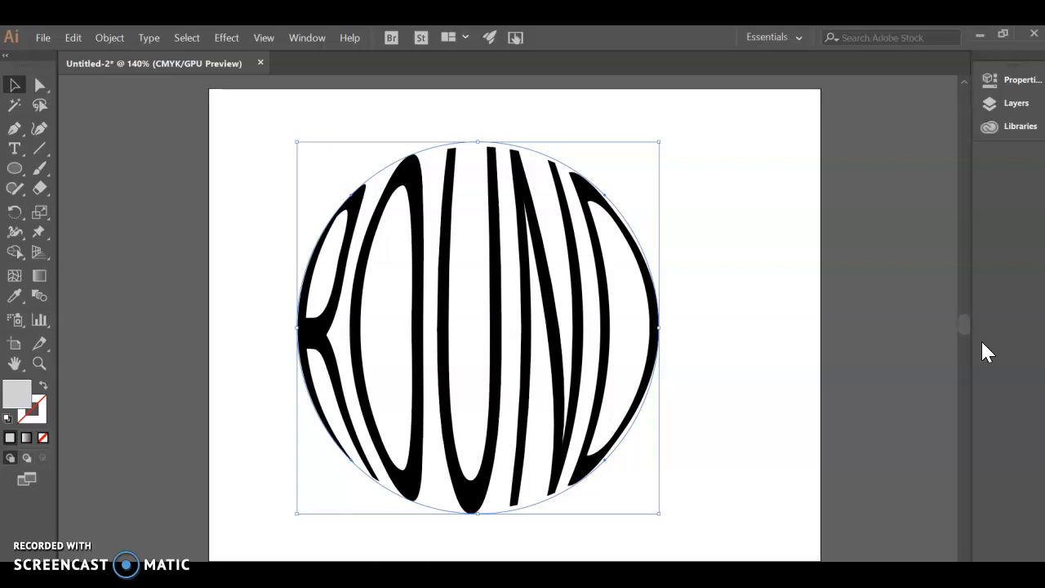
click(725, 154)
drag(462, 242, 390, 215)
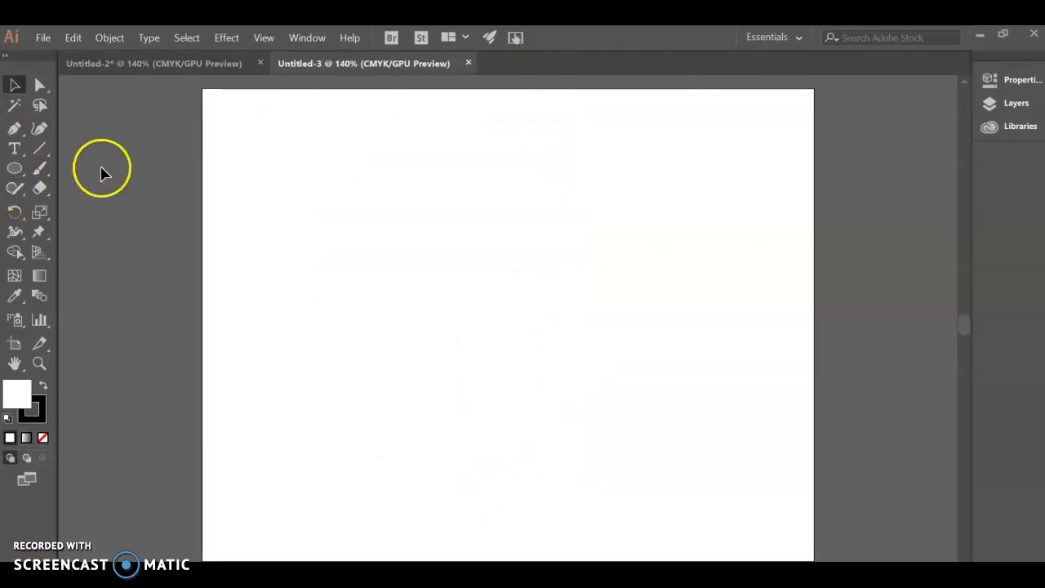
Draw a large spiral in the upper part of the blank Untitled-3 artboard with the Spiral tool.
click(22, 172)
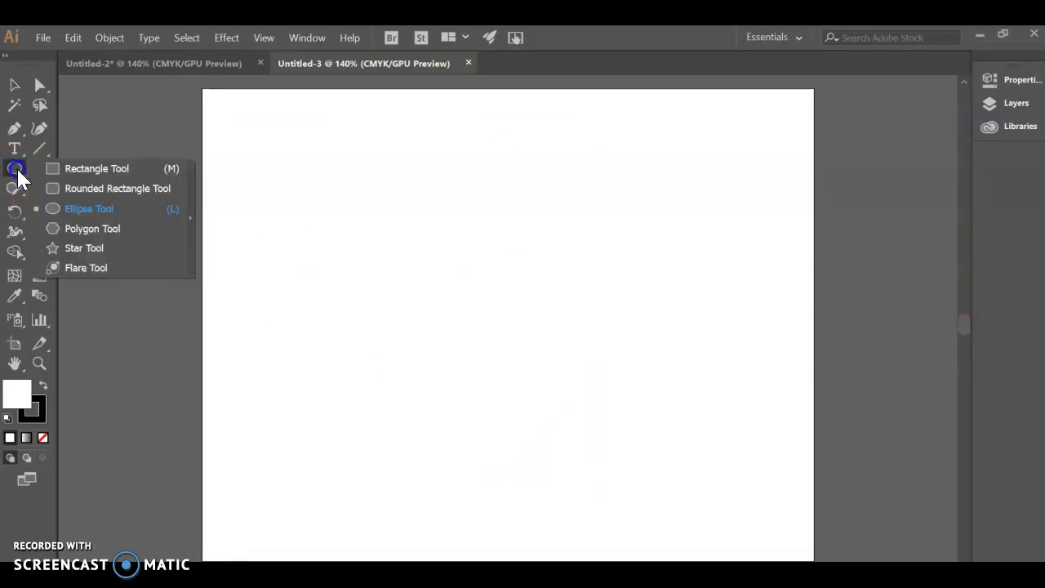
click(59, 168)
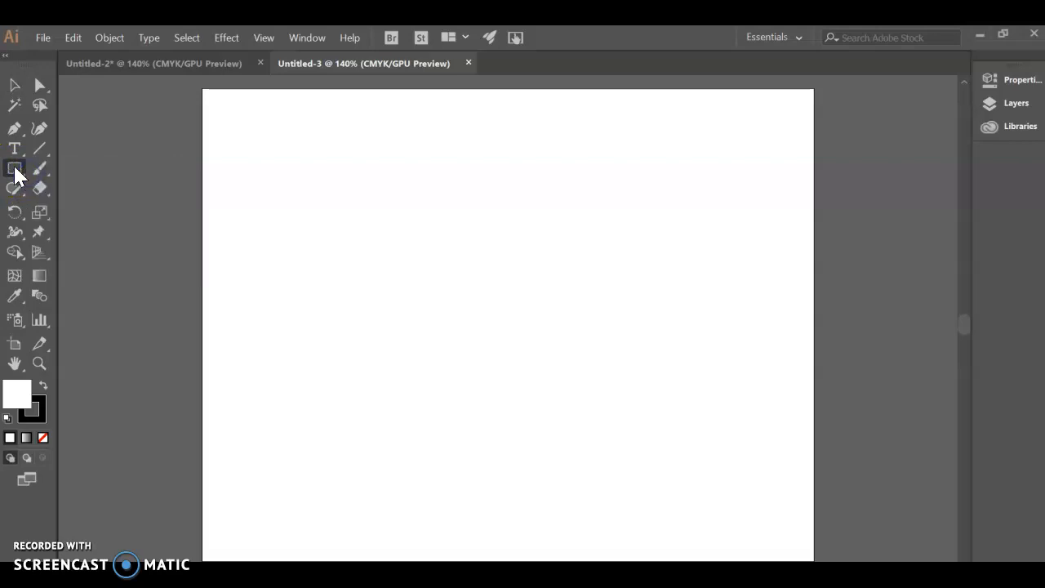
click(40, 150)
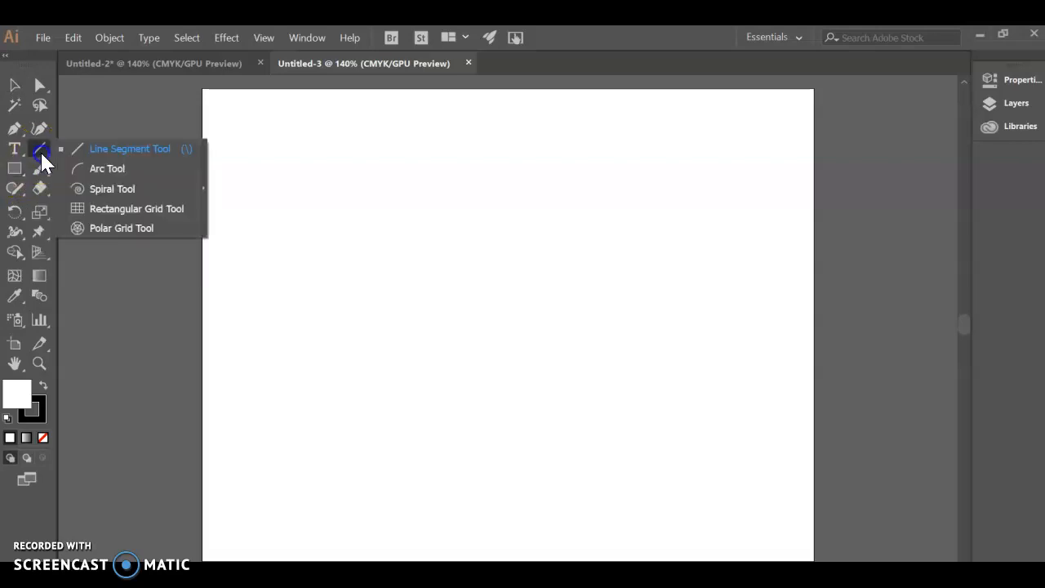
click(98, 189)
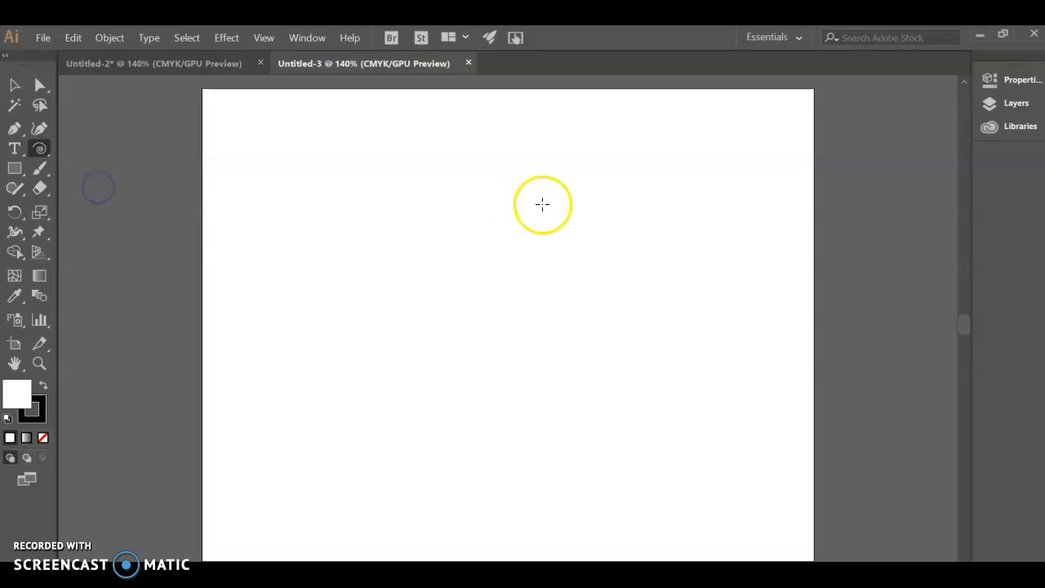
drag(408, 206, 542, 320)
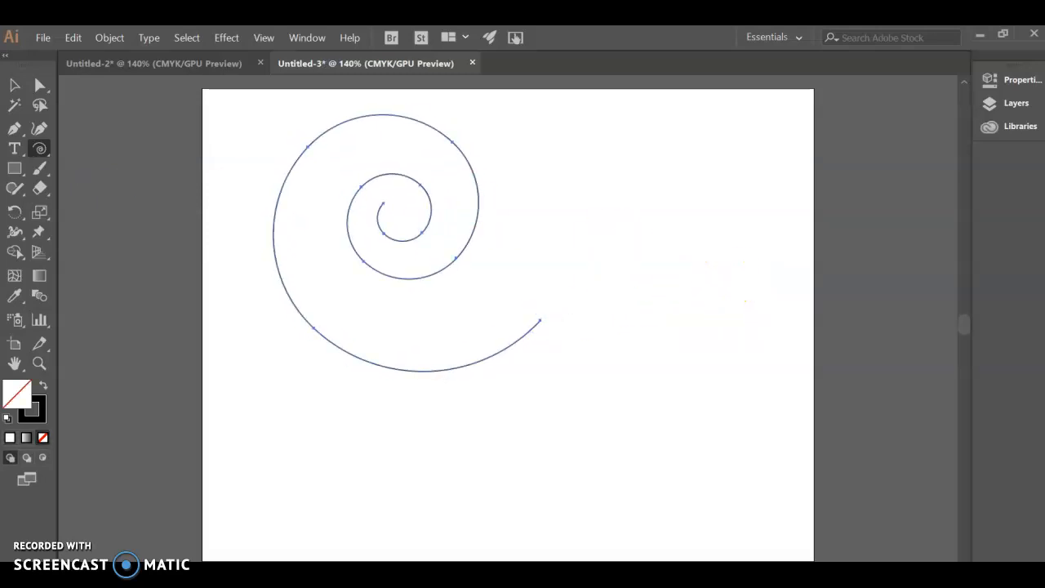
Rotate the spiral so its outer end points to the upper left, and move it toward the artboard's centre.
click(16, 85)
drag(267, 111, 528, 373)
drag(412, 254, 465, 343)
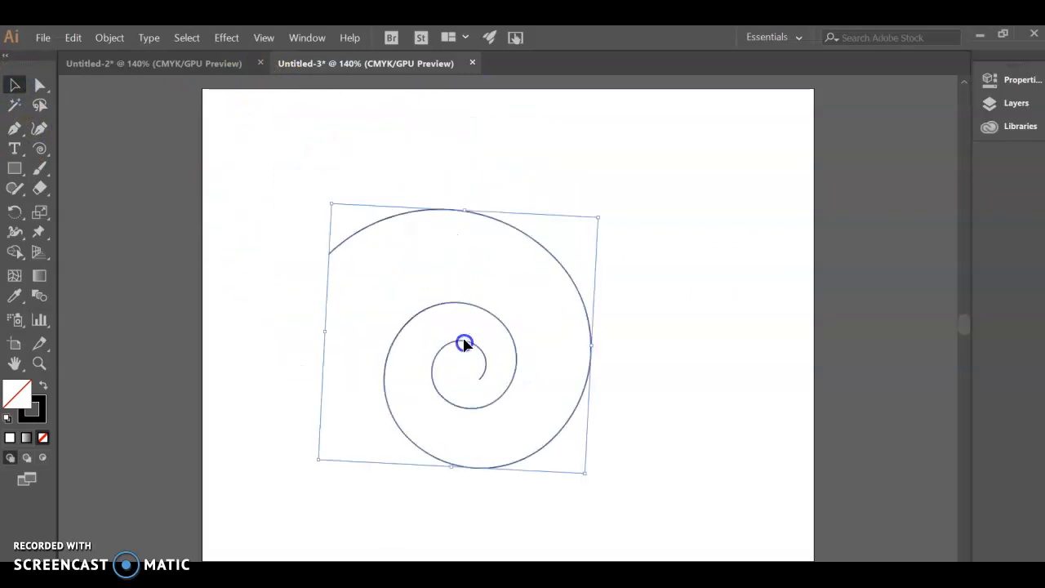
Turn the spiral into a text path with Type on a Path, starting the text near its outer end.
click(13, 149)
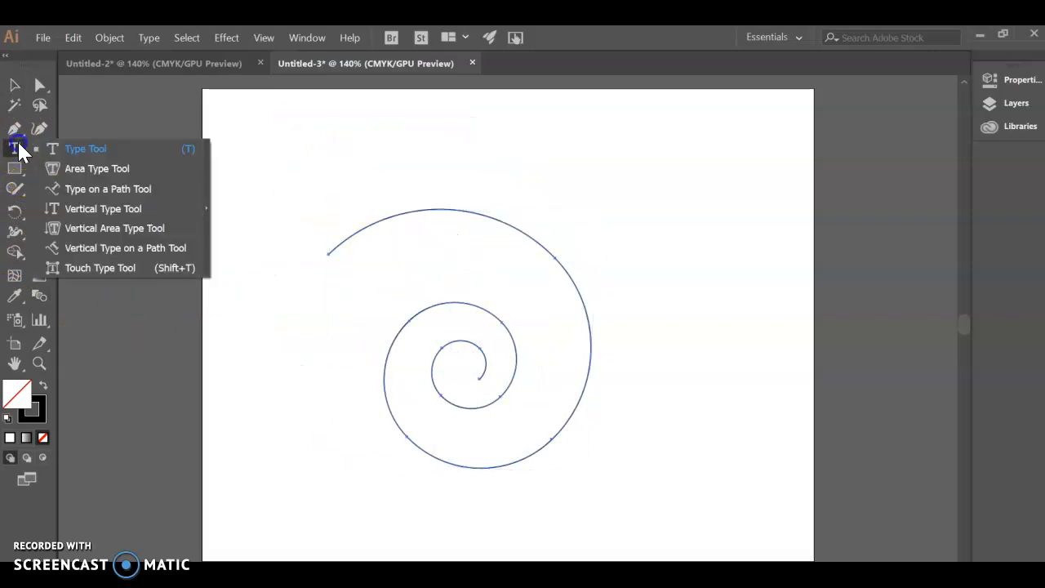
click(108, 189)
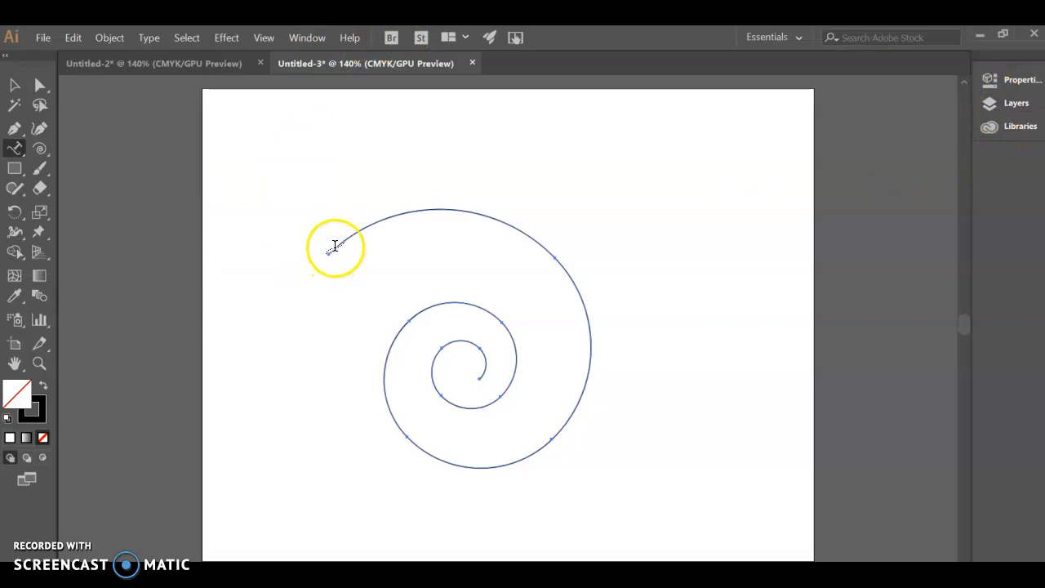
scroll(335, 245, up, 5)
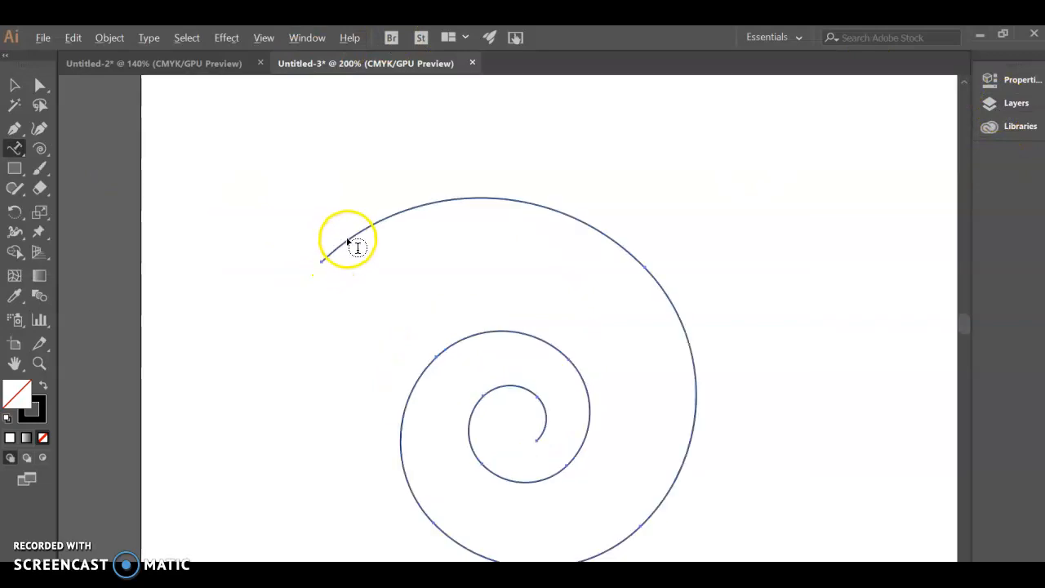
click(315, 266)
scroll(422, 241, down, 4)
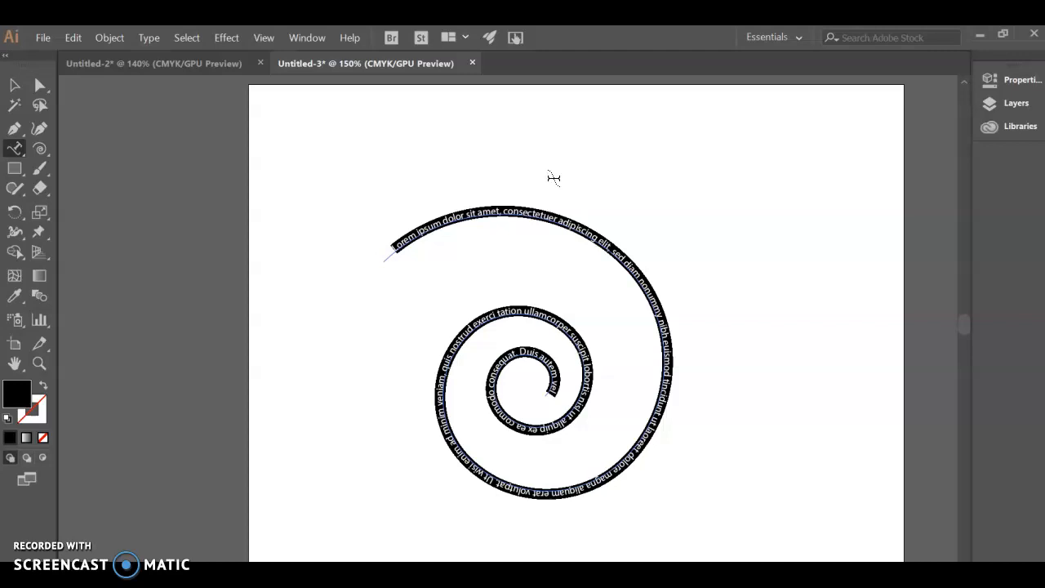
Write "Good morning, students. It is lovely that you are all doing so well with Illustrator." along the spiral.
text(Good)
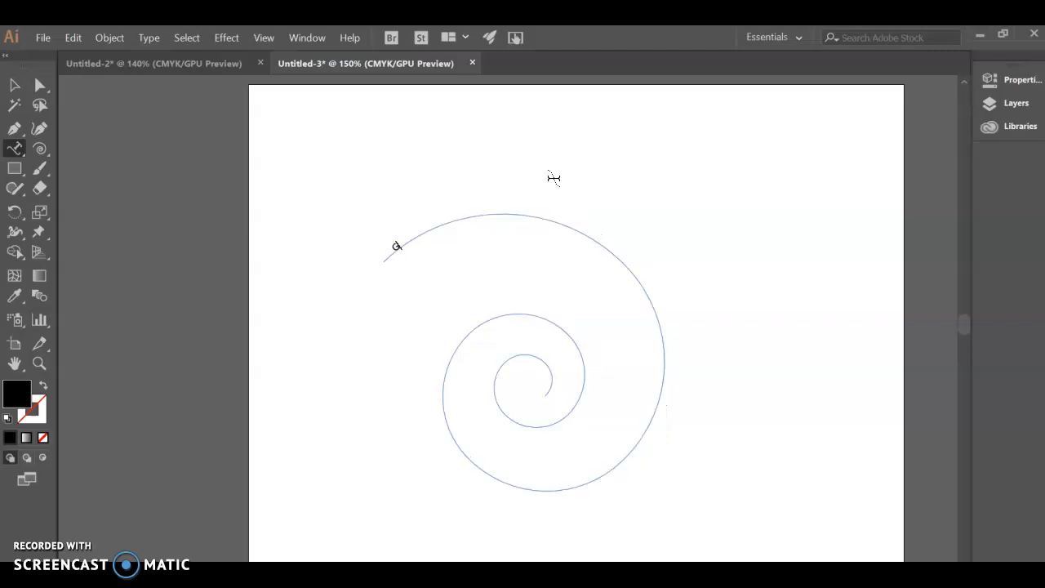
text( morning, studwe)
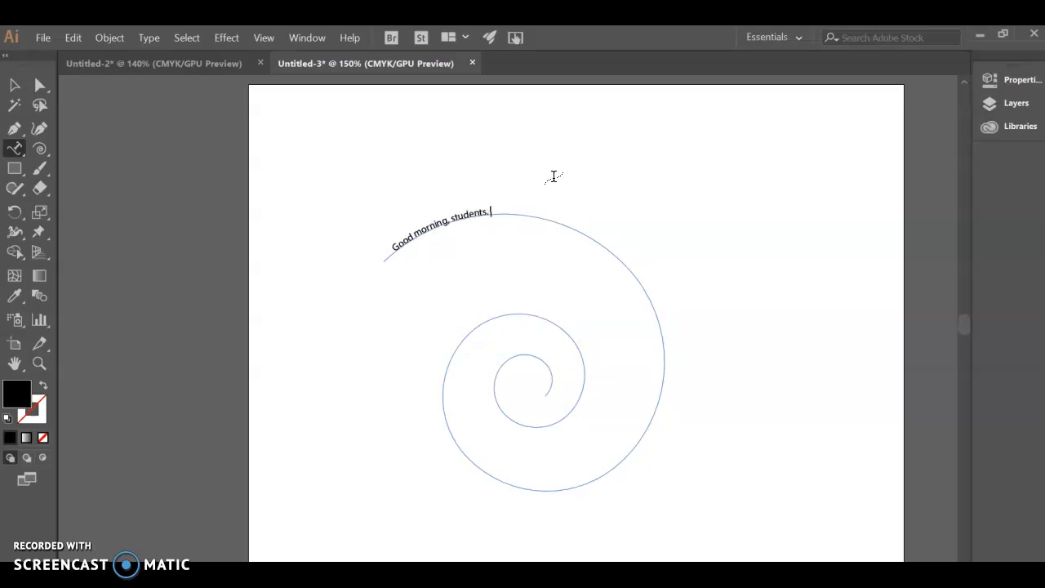
text(ovely that you are all doing so wel)
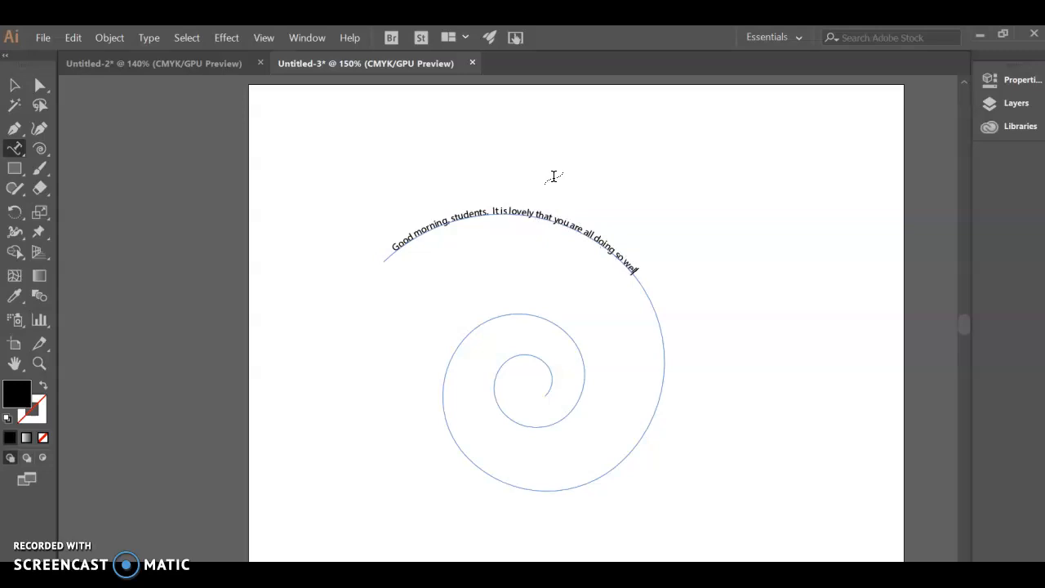
text(l with Illustrator)
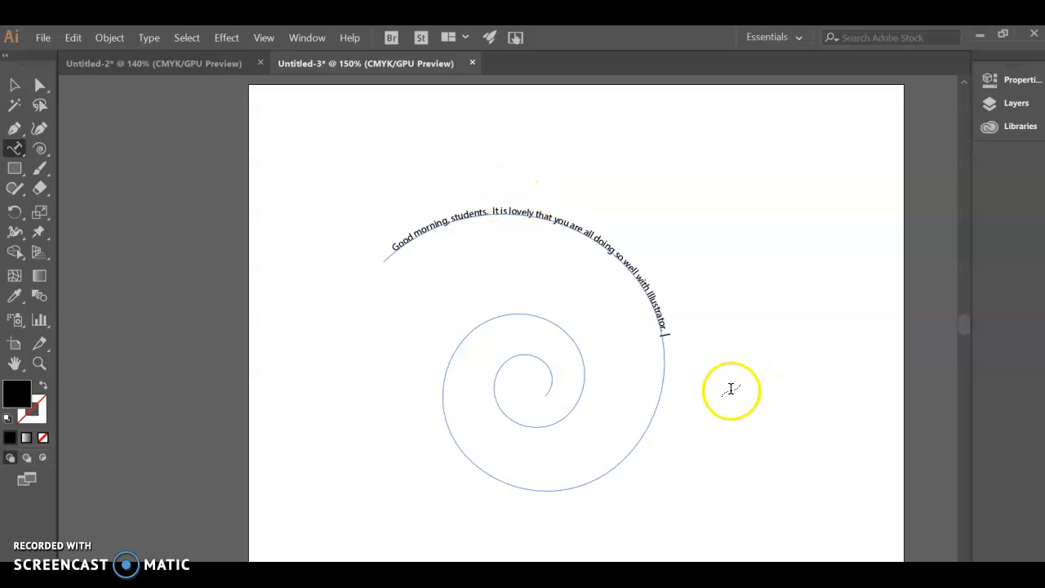
Select the entire sentence on the spiral and set its font to Cooper Black.
click(668, 336)
click(665, 337)
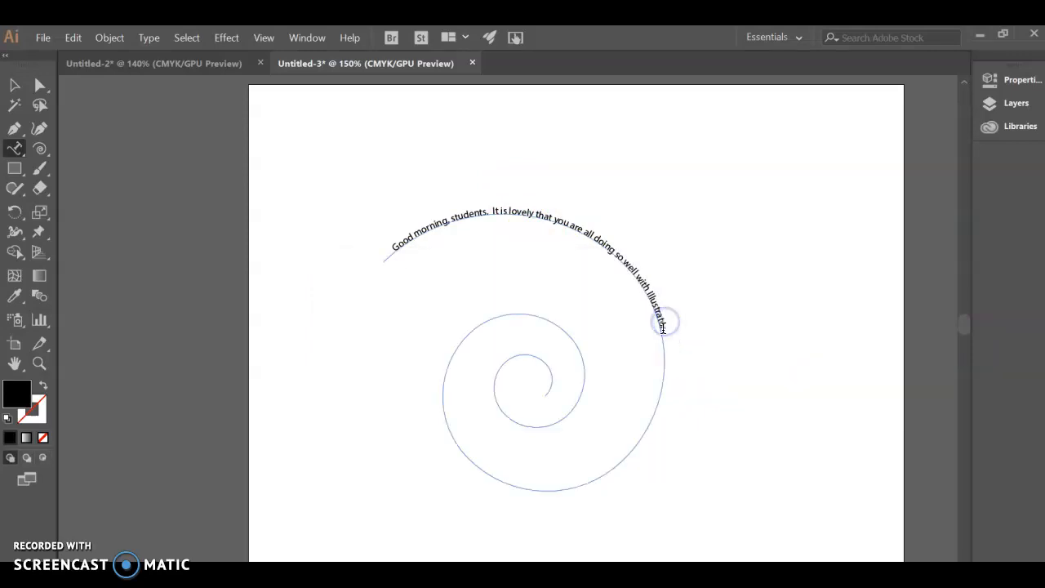
drag(660, 321, 382, 267)
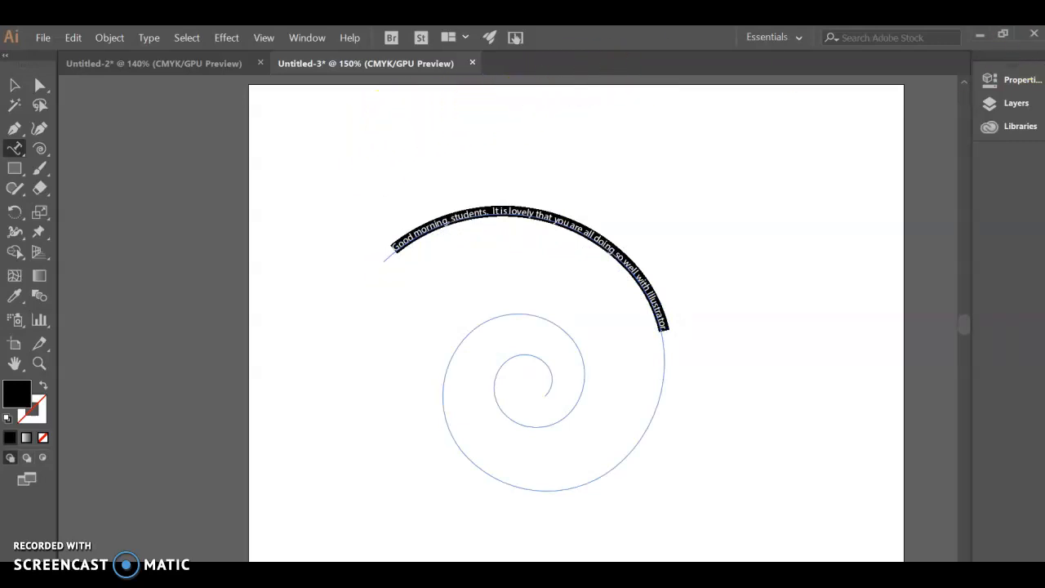
click(313, 37)
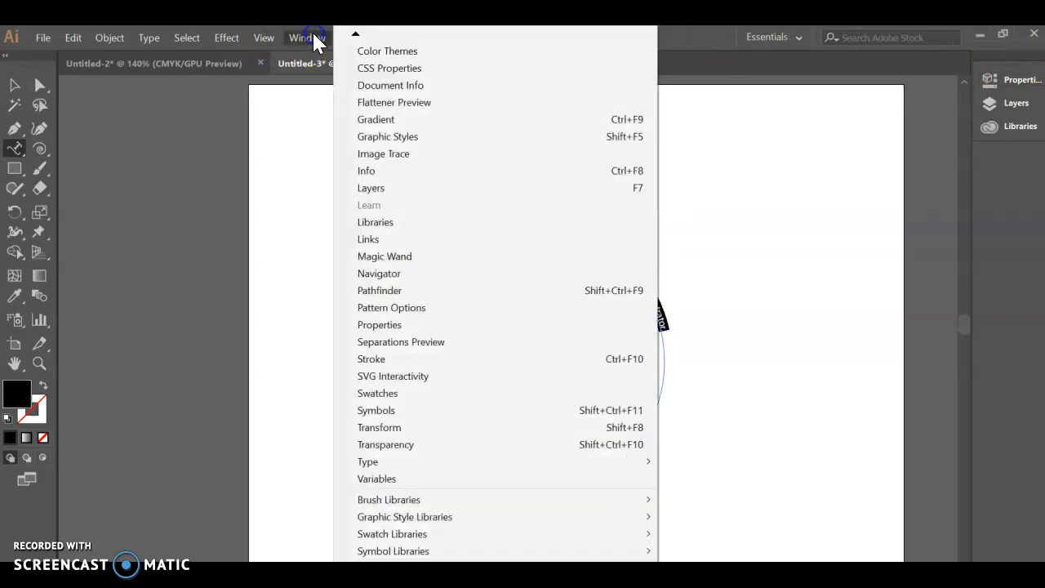
mouse_move(408, 463)
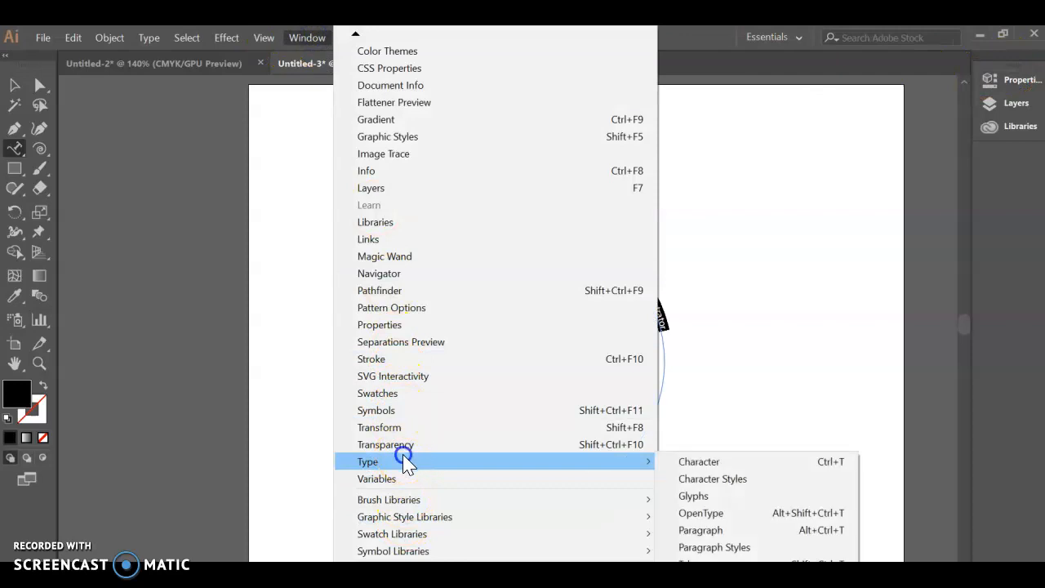
click(761, 461)
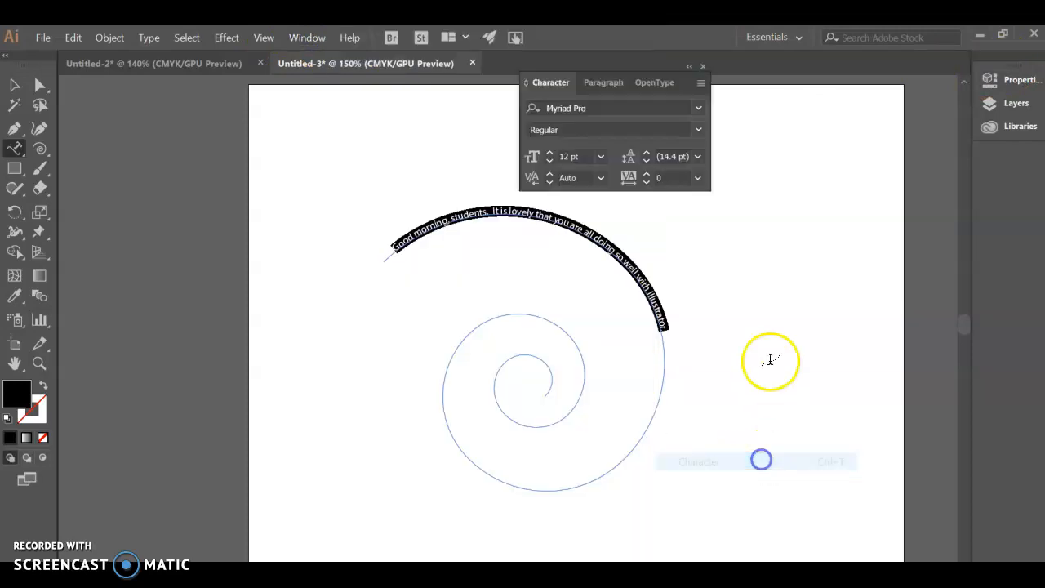
drag(572, 71, 827, 135)
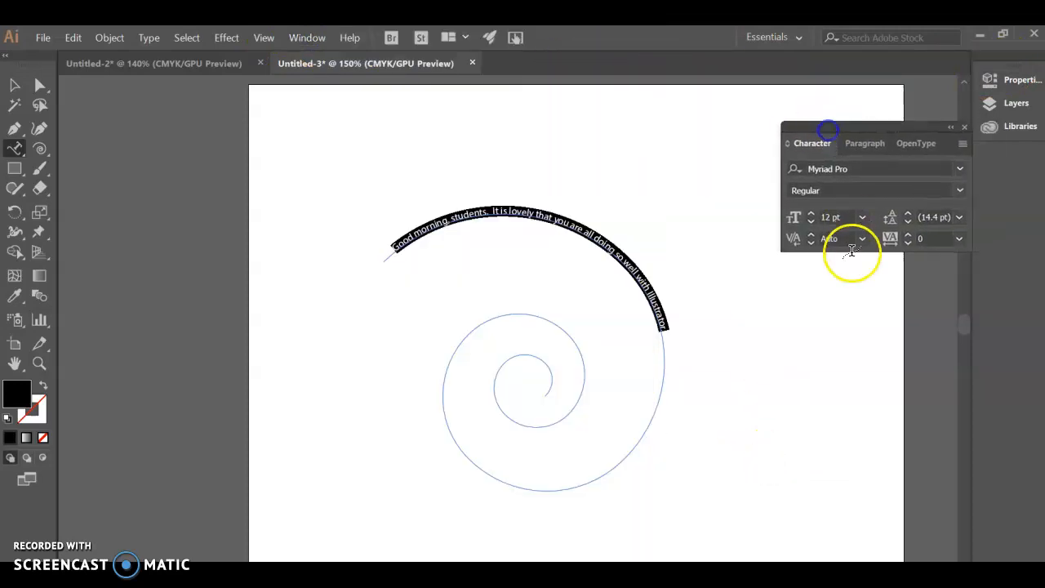
click(960, 168)
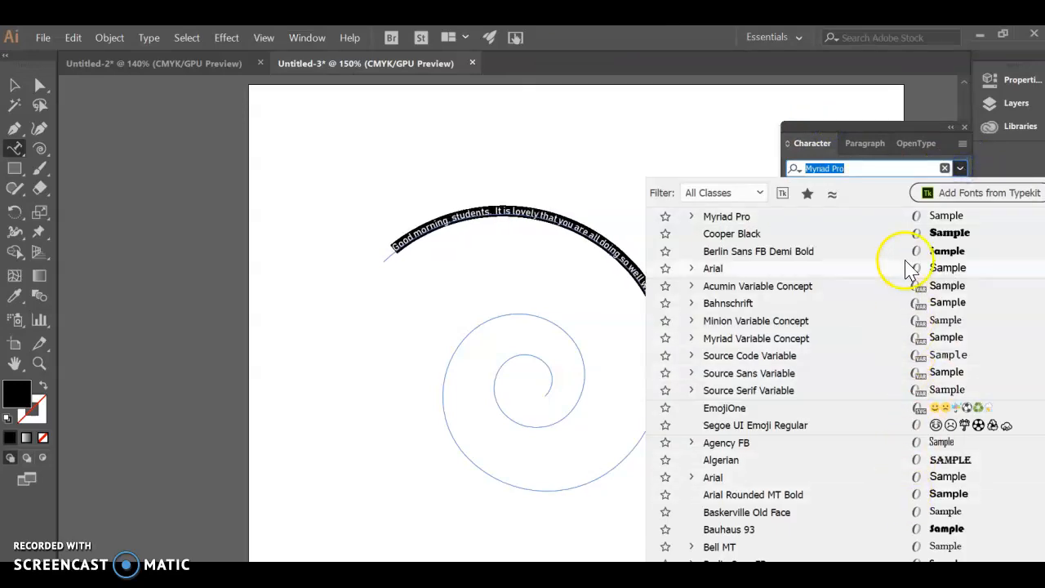
click(905, 234)
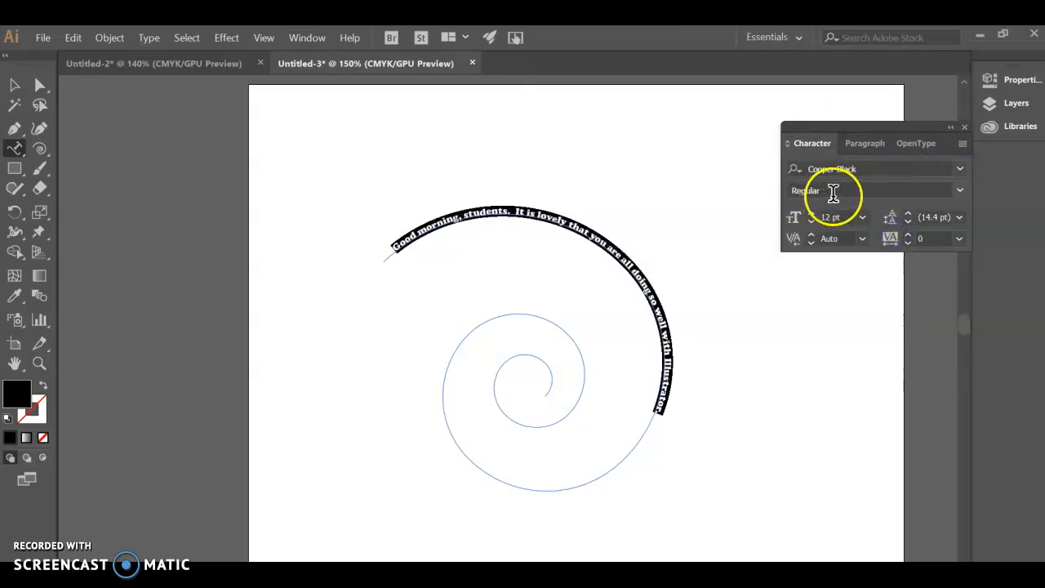
Change the font of the selected spiral sentence to Chiller.
click(961, 168)
scroll(943, 462, down, 12)
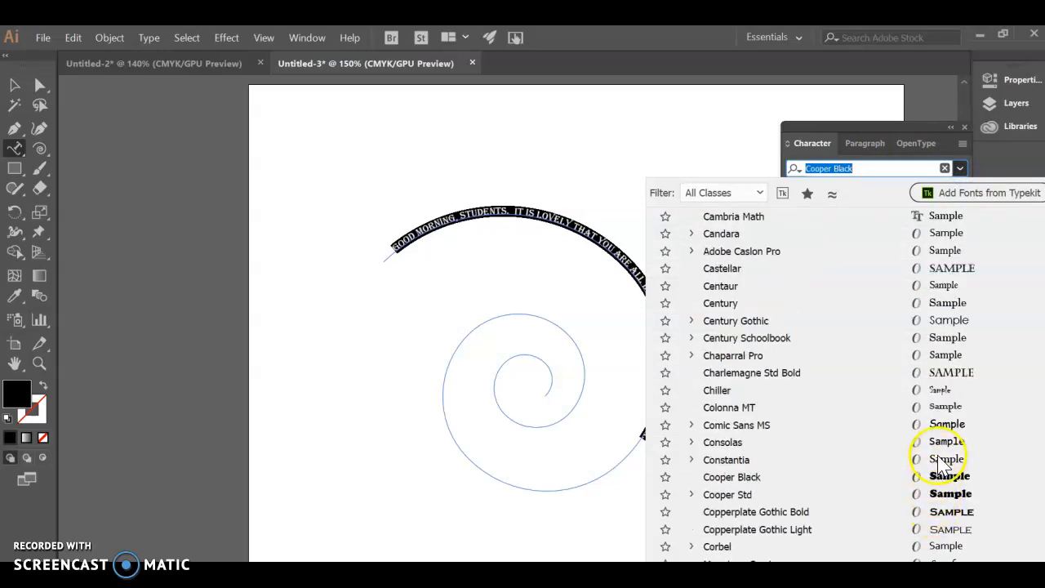
click(936, 392)
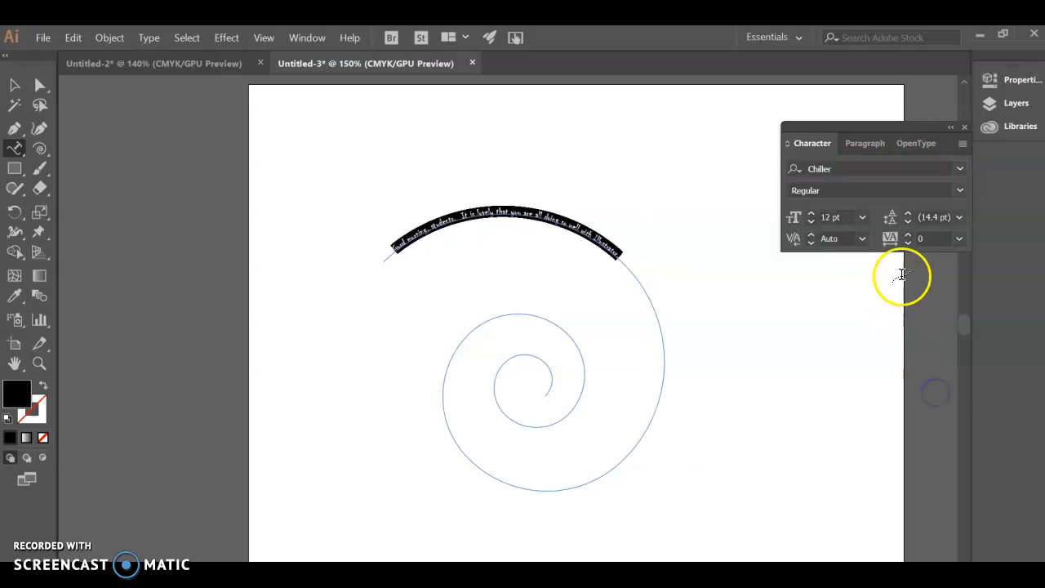
Enlarge the spiral sentence to 58 pt so it fills most of the spiral.
click(812, 213)
click(812, 213)
click(811, 213)
click(811, 214)
click(812, 213)
click(812, 213)
click(812, 213)
click(812, 214)
click(812, 213)
click(811, 213)
click(812, 213)
click(812, 213)
click(812, 213)
click(812, 214)
click(812, 213)
click(812, 213)
click(812, 214)
click(812, 213)
click(812, 214)
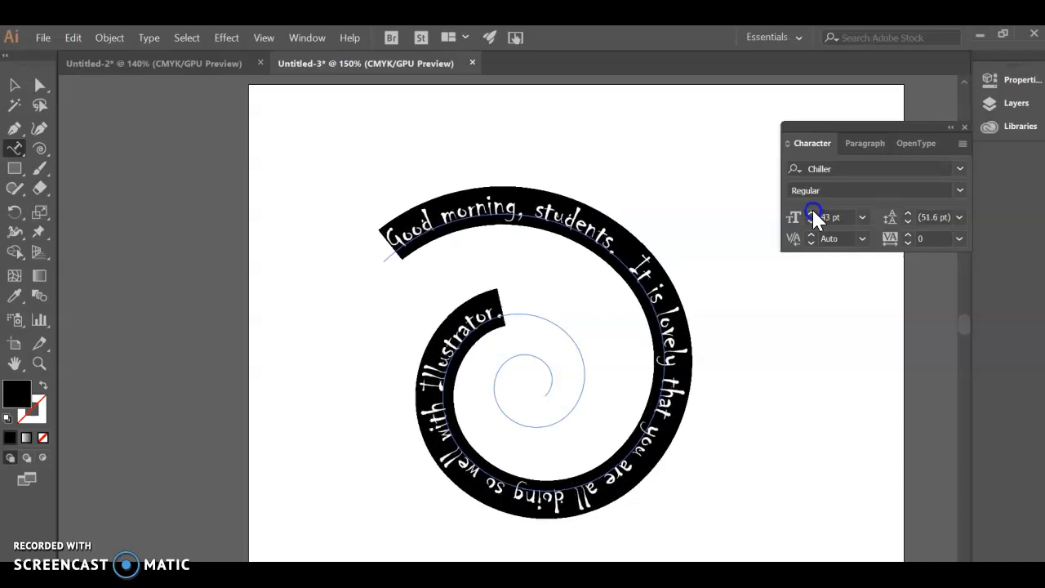
click(812, 213)
click(811, 213)
click(812, 213)
click(812, 213)
click(812, 213)
click(812, 213)
click(812, 213)
click(812, 213)
click(812, 214)
click(812, 213)
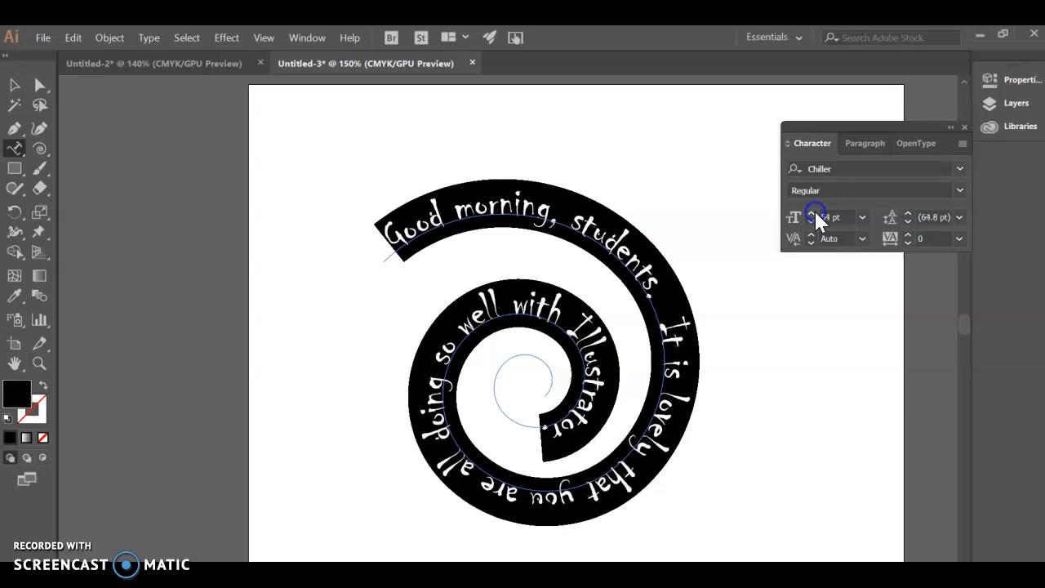
click(813, 213)
click(813, 213)
click(813, 213)
click(813, 214)
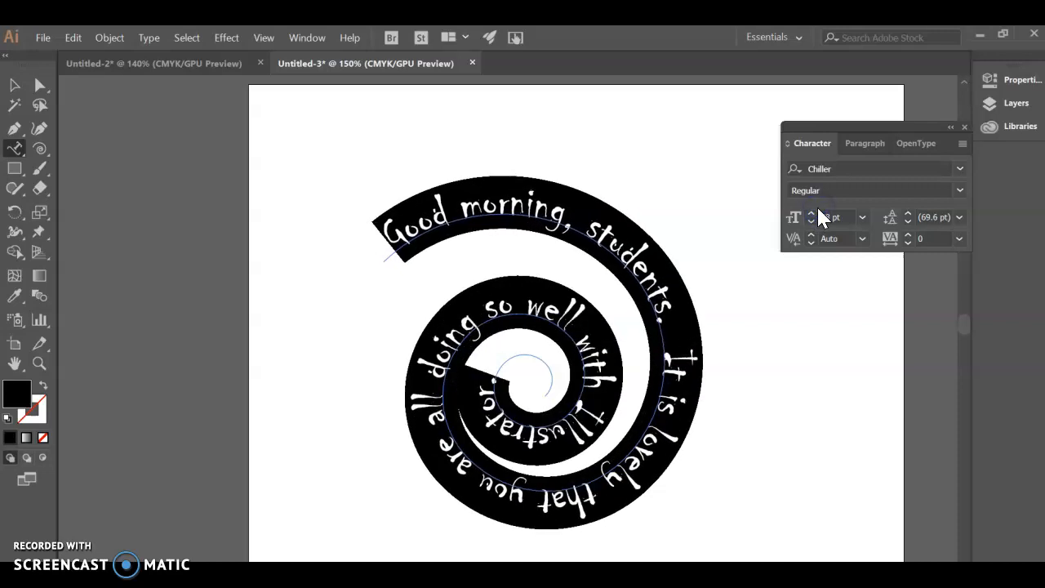
Change the fill colour of the spiral sentence to a bright orange.
click(26, 396)
double_click(27, 394)
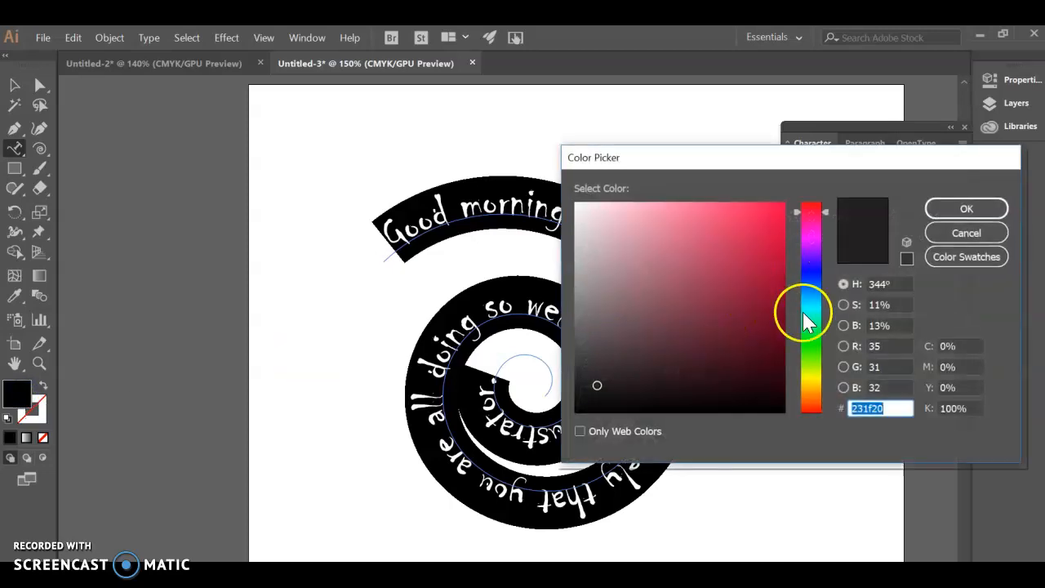
drag(829, 285, 810, 393)
click(781, 275)
drag(781, 274, 789, 221)
click(964, 210)
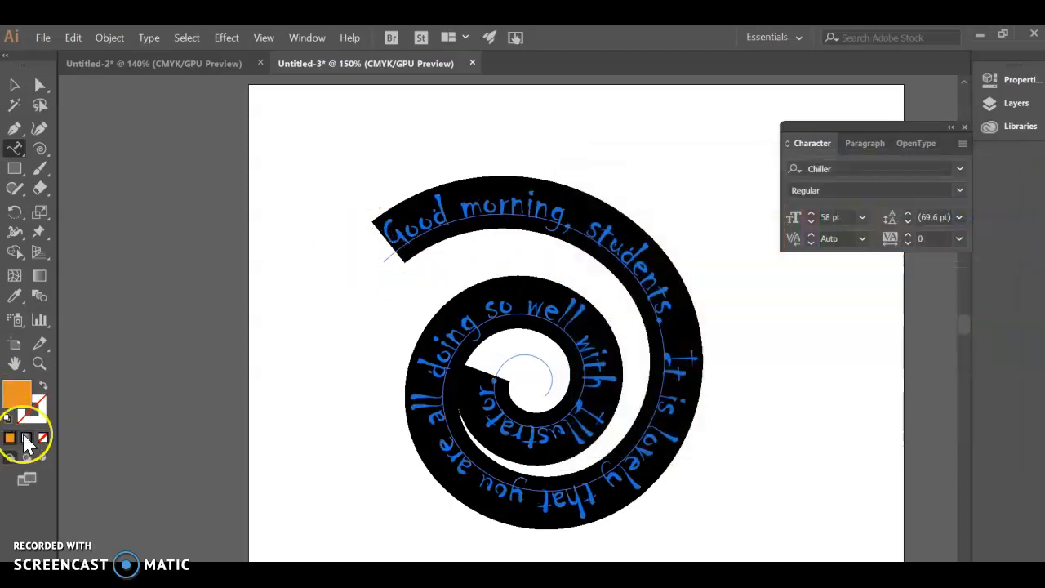
Give the spiral sentence a near-black stroke, colour 050505, and deselect the text.
double_click(33, 410)
click(577, 408)
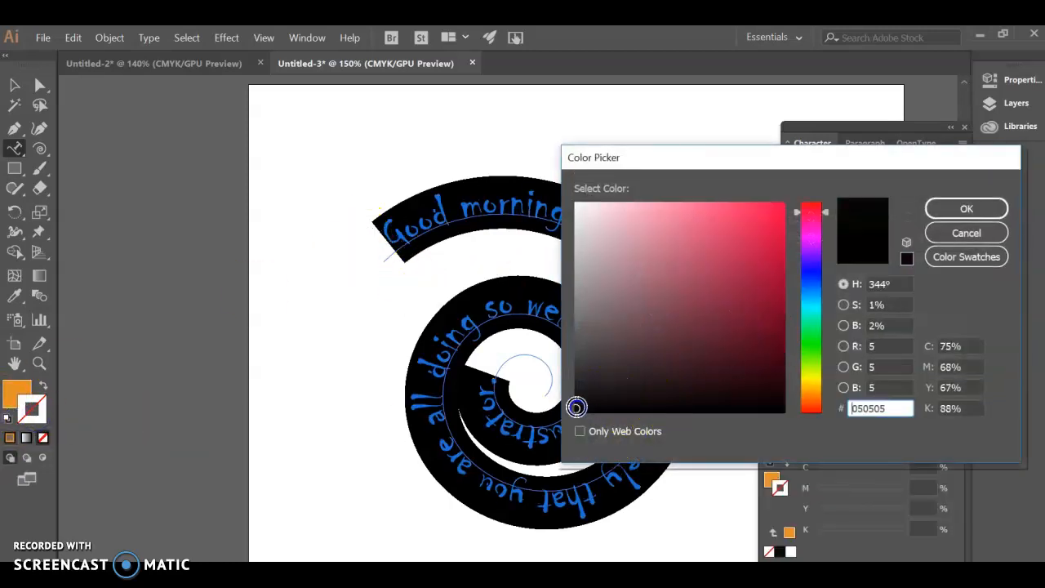
click(950, 210)
click(431, 211)
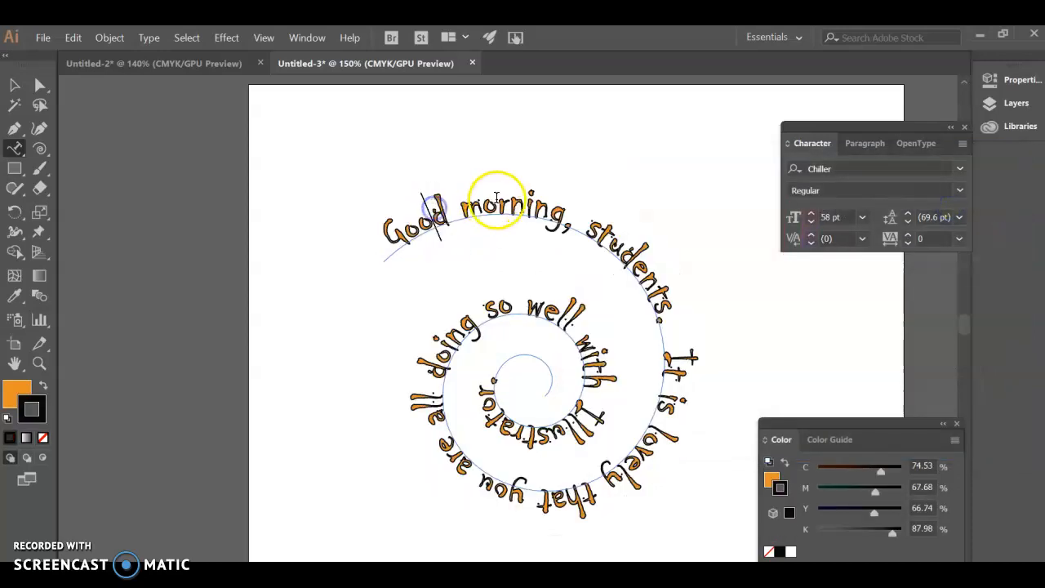
click(15, 85)
click(217, 292)
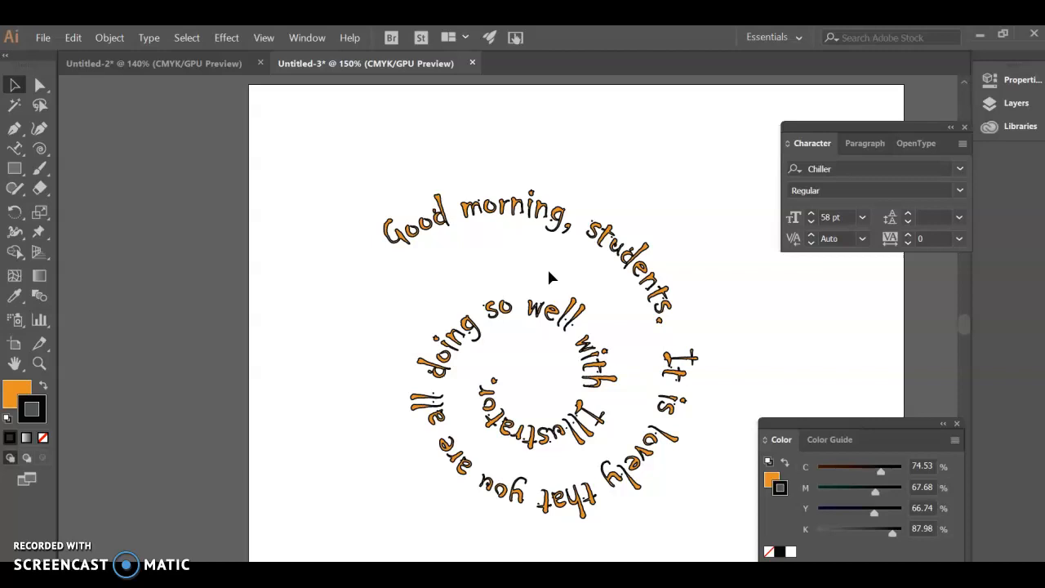
Create a new document and write "3D text" as point text in the upper part of the artboard.
key(ctrl+n)
key(Return)
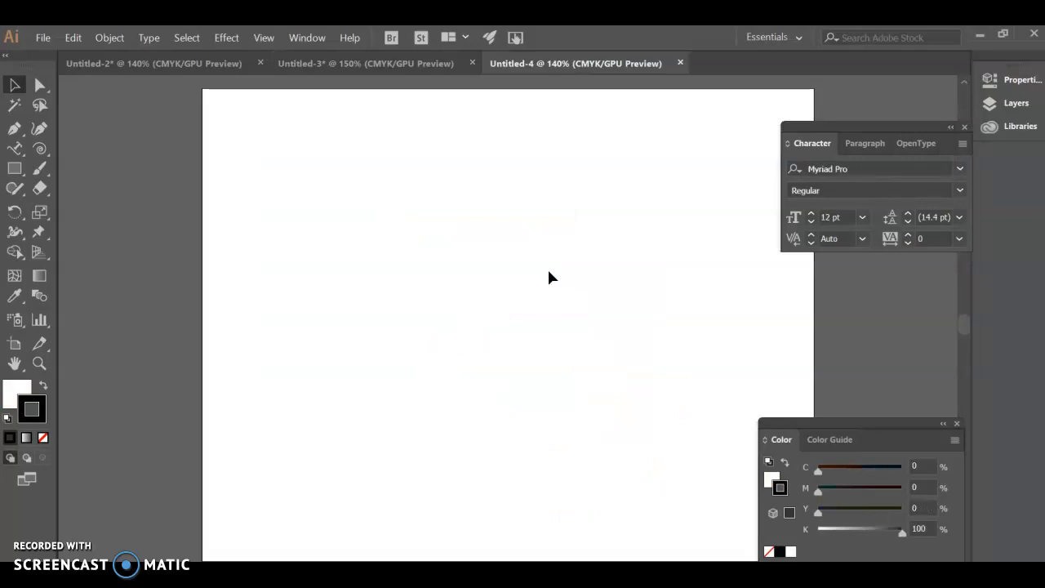
click(90, 149)
click(348, 246)
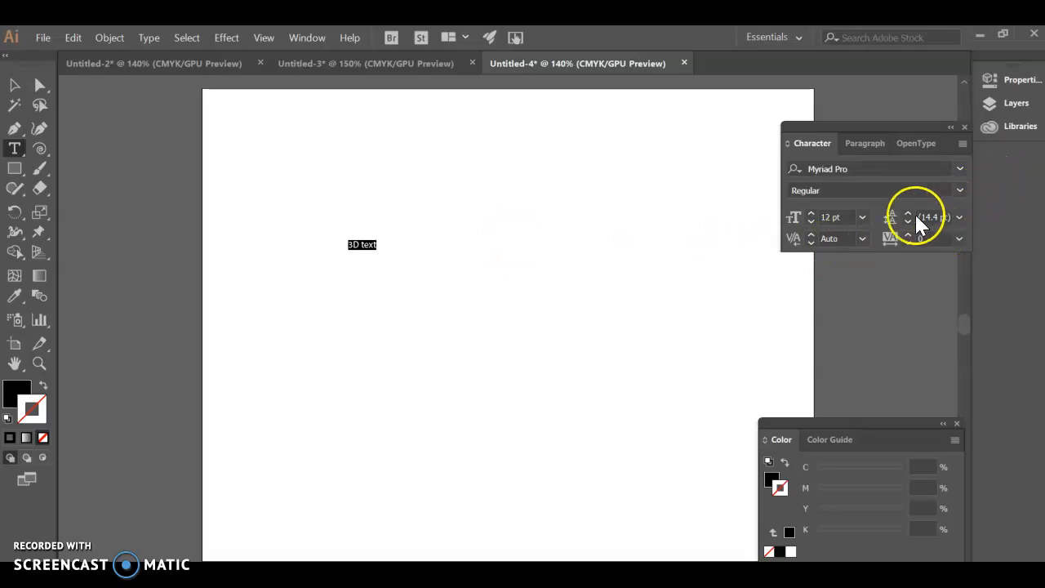
Set the selected "3D text" to 72 pt in the Bauhaus 93 font.
click(864, 219)
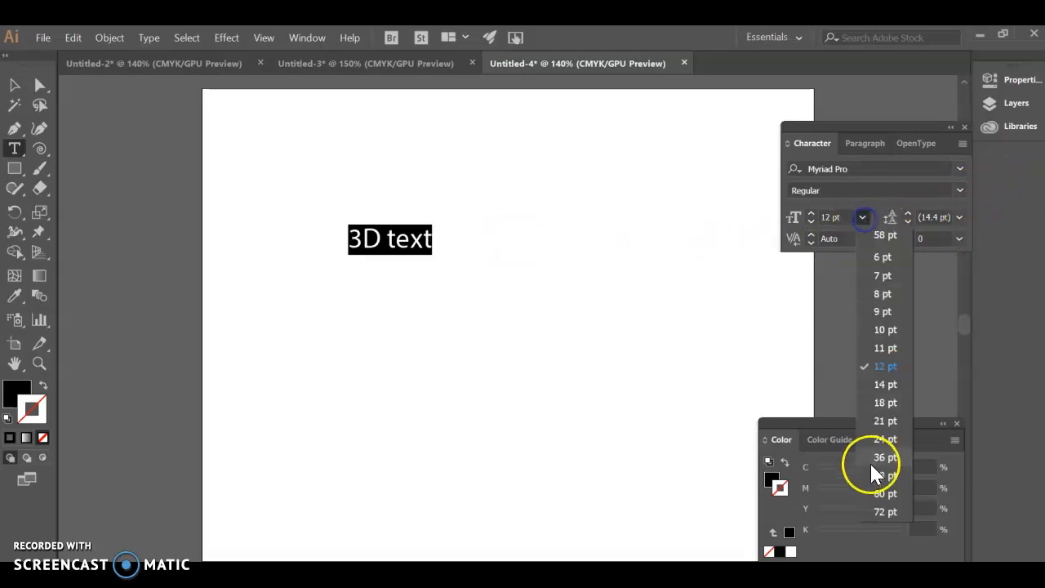
click(882, 508)
click(959, 168)
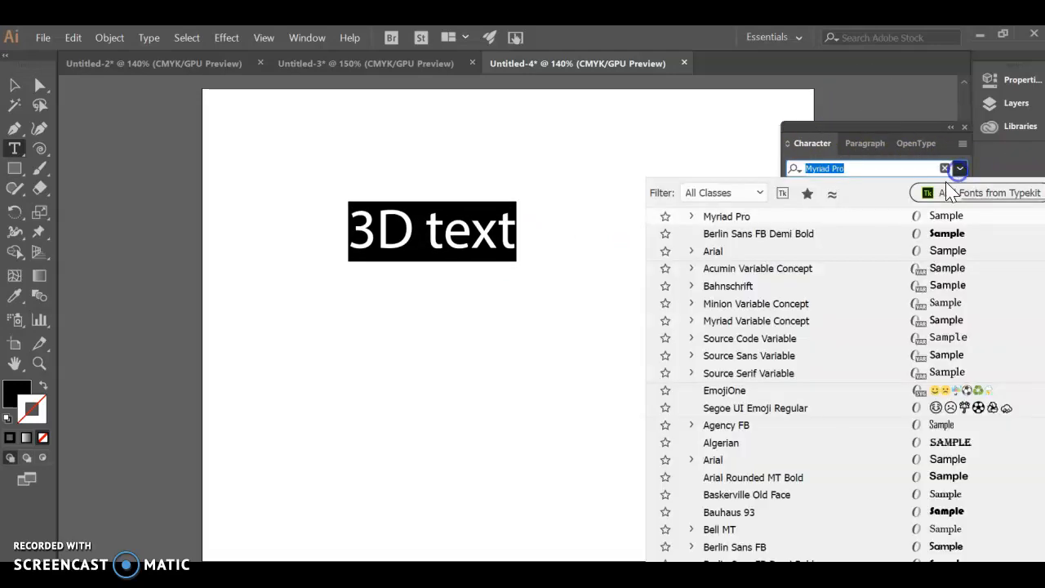
scroll(796, 278, down, 2)
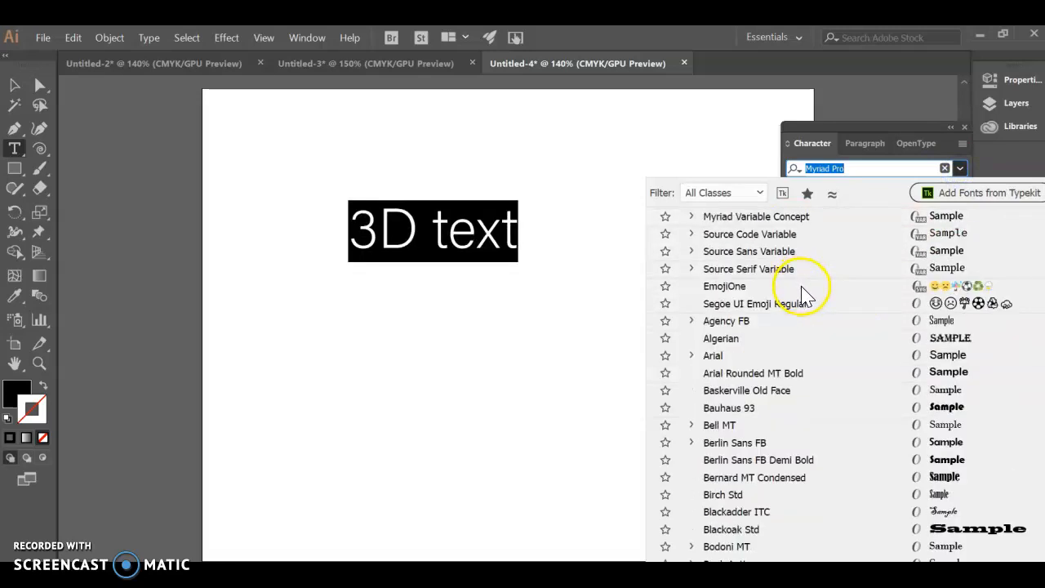
click(745, 409)
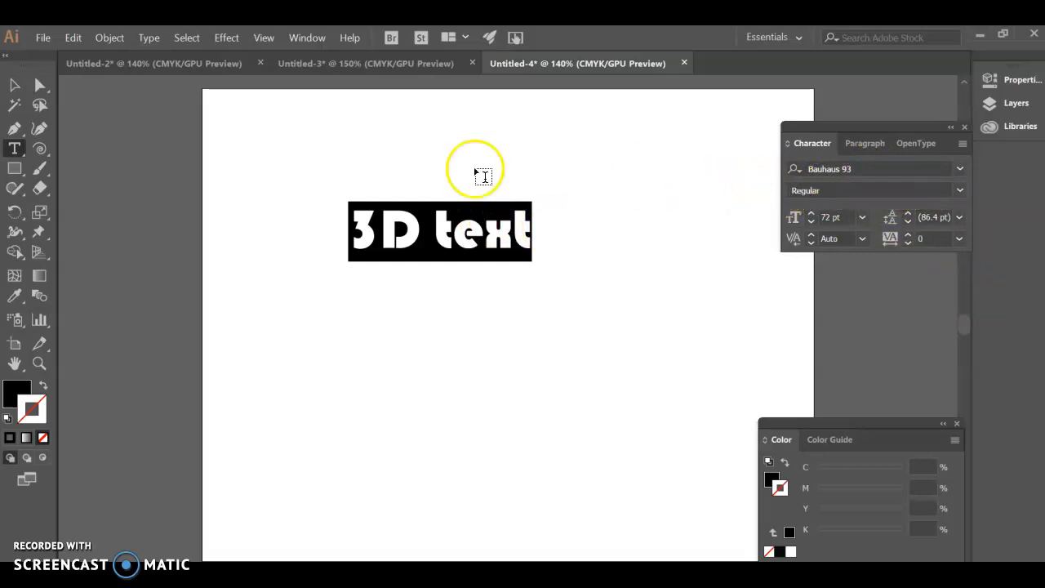
Scale the "3D text" object up to about 221 pt and move it toward the artboard's upper left.
click(14, 85)
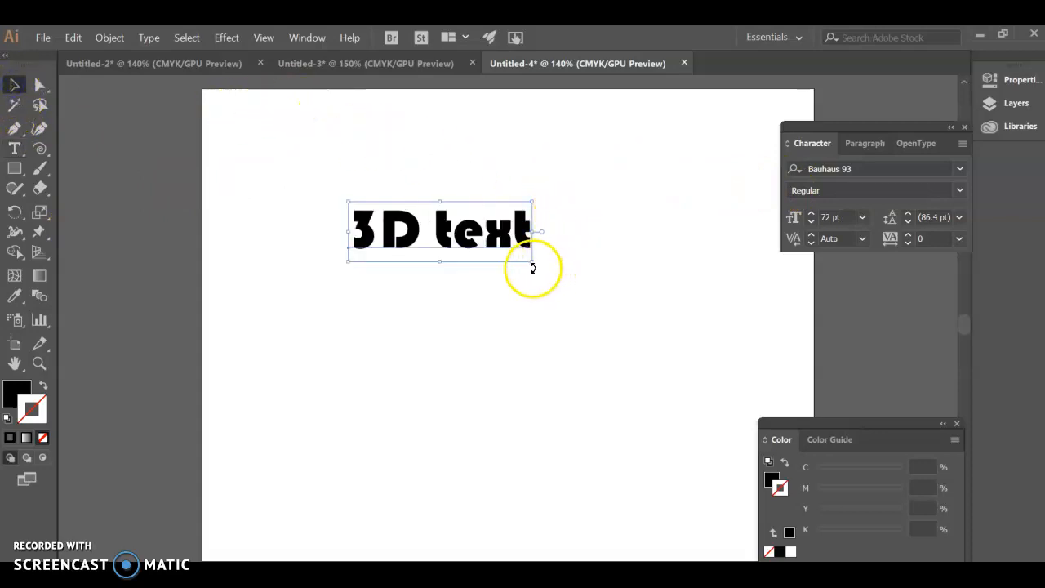
drag(536, 261, 749, 384)
drag(554, 302, 395, 234)
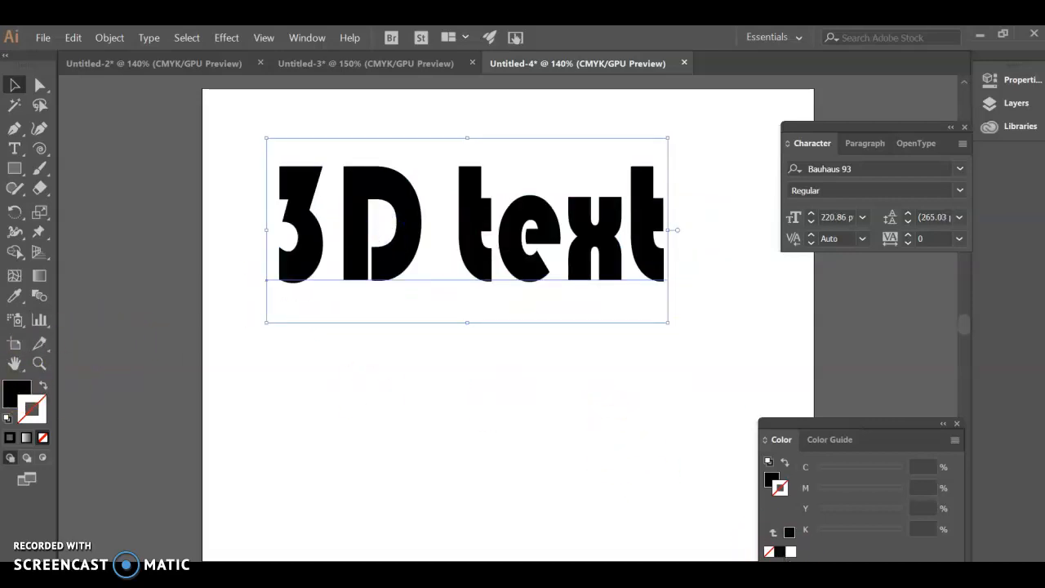
Pick blue (C 88.24, M 76.47, Y 0, K 0) as stroke colour and swap it with the text's black fill.
drag(808, 426, 770, 321)
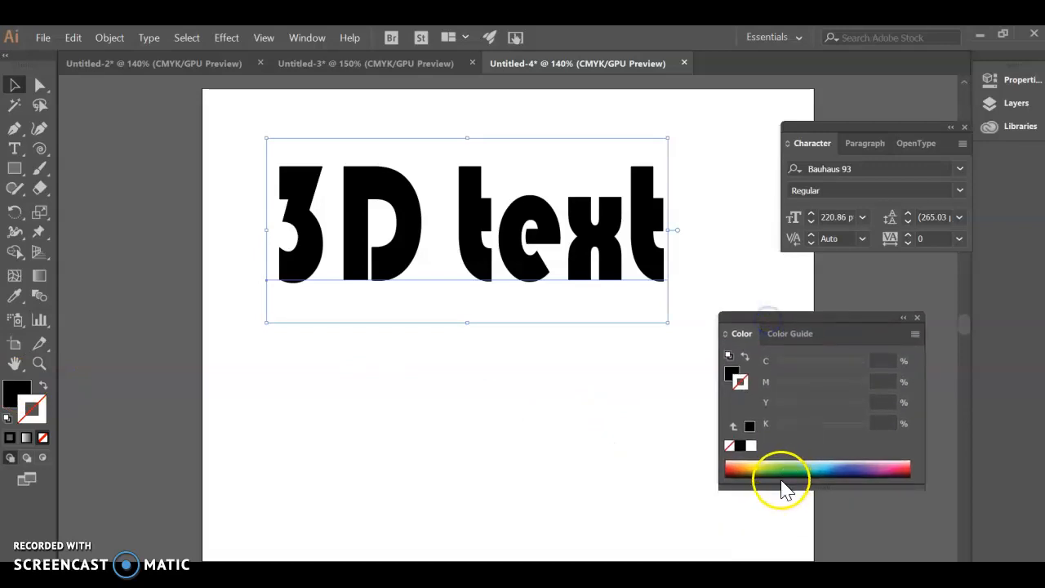
click(852, 465)
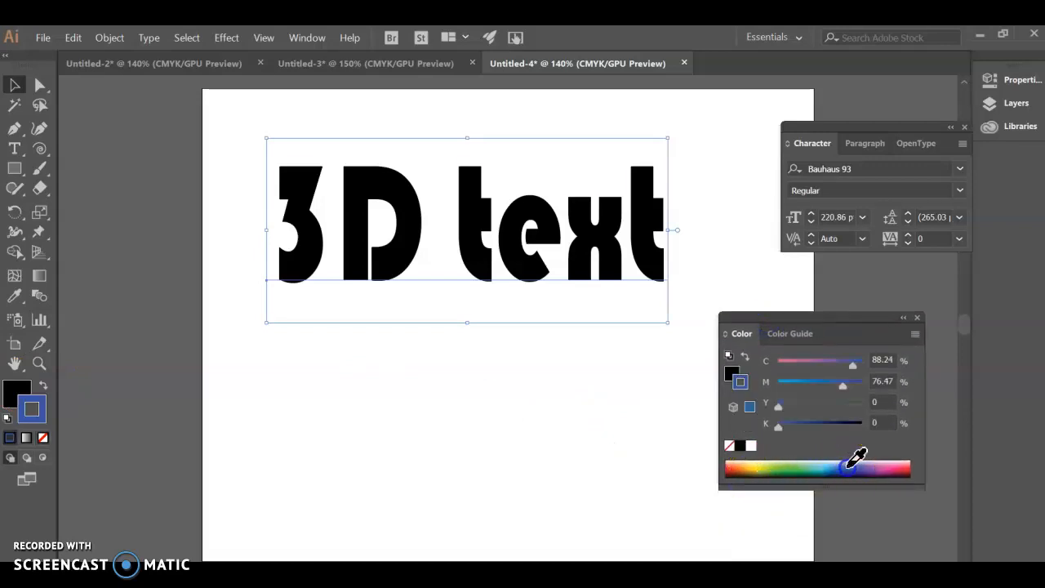
click(43, 385)
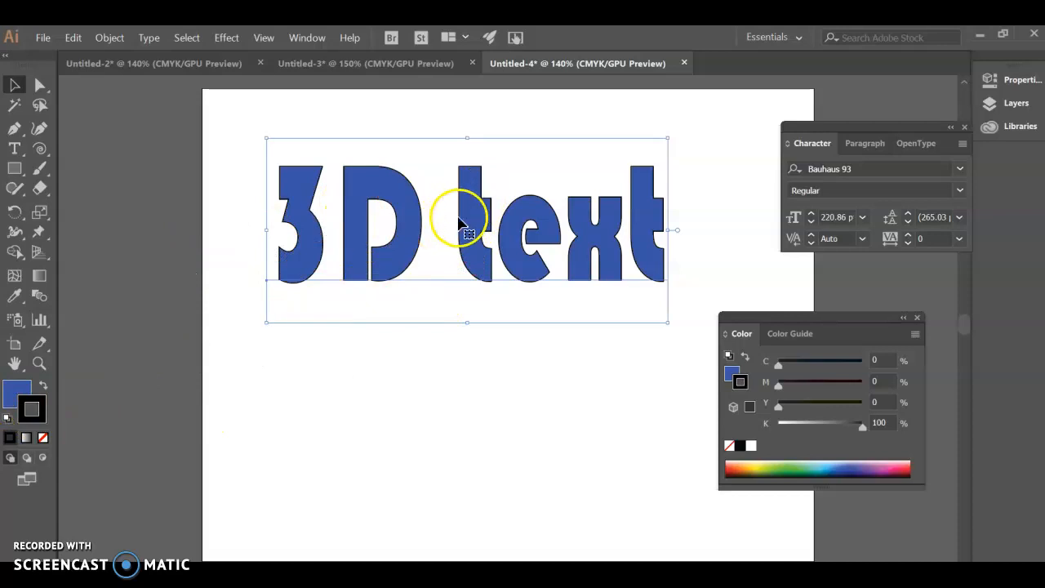
Remove the black stroke from the blue "3D text".
scroll(433, 249, up, 3)
scroll(433, 249, up, 4)
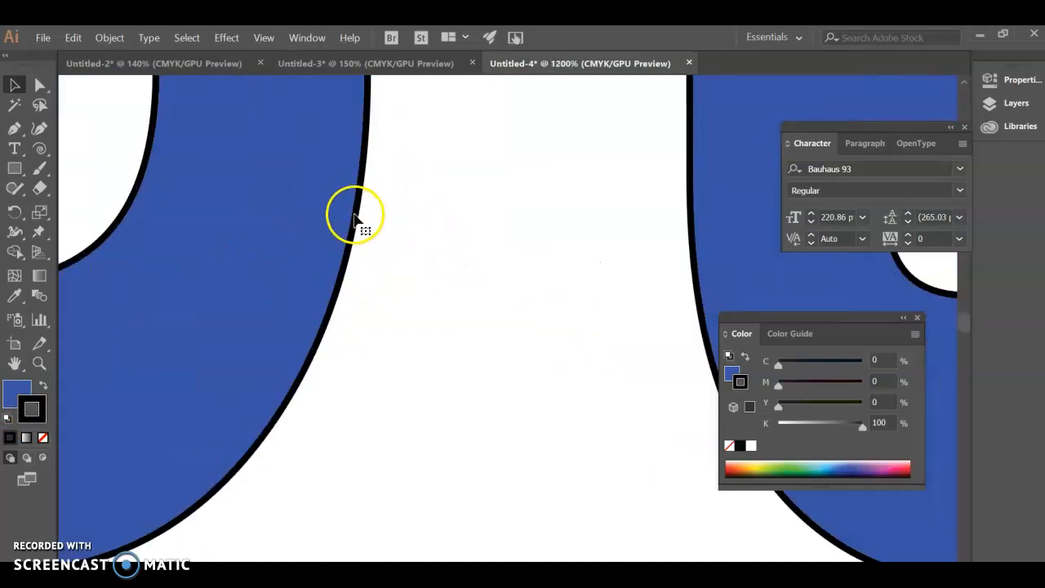
click(30, 409)
click(43, 438)
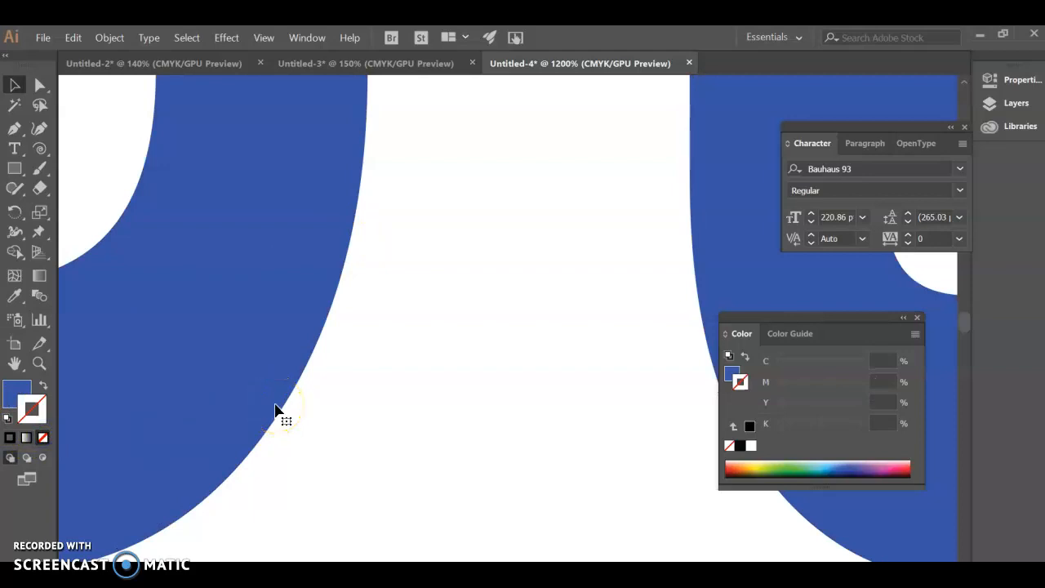
scroll(364, 384, down, 5)
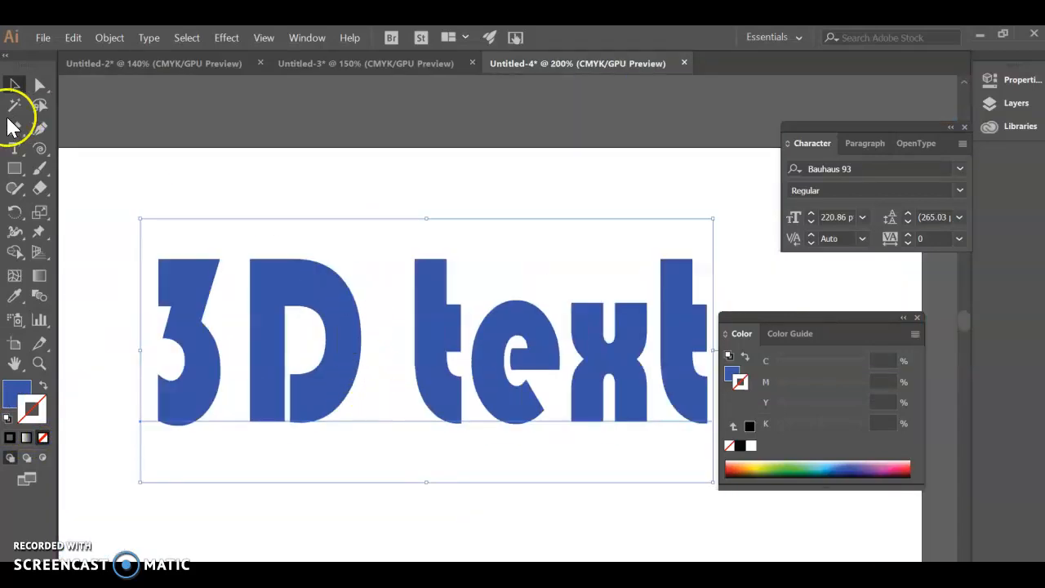
Duplicate the blue "3D text" just below the original and give the copy a red fill with no stroke.
click(10, 88)
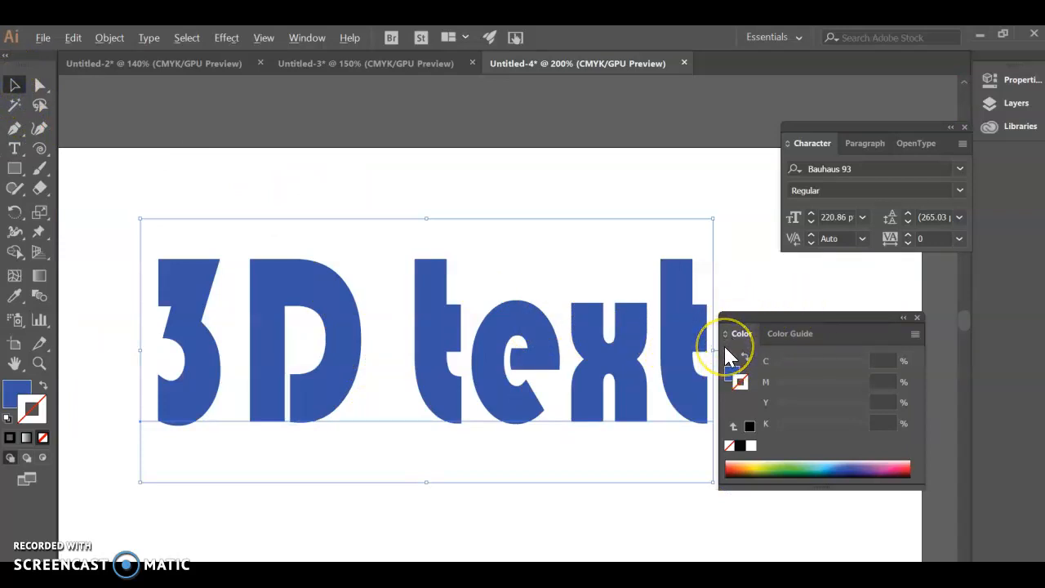
drag(441, 361, 445, 558)
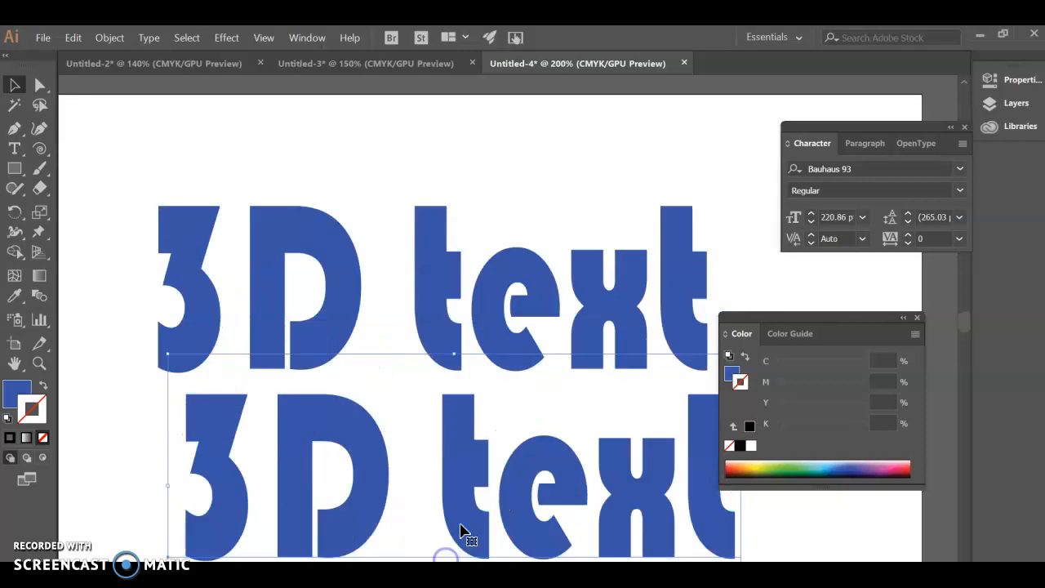
scroll(459, 531, down, 3)
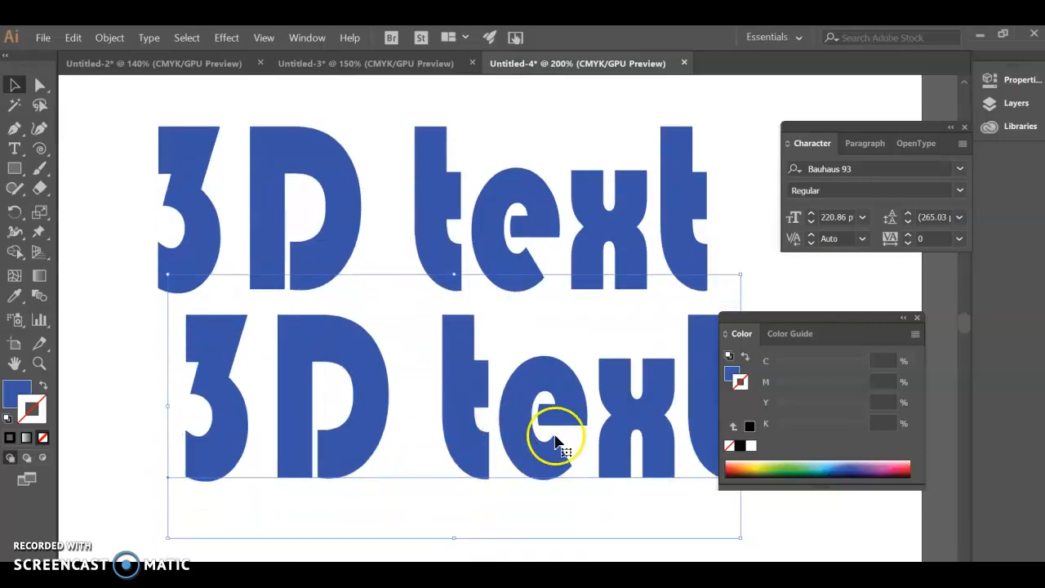
click(905, 468)
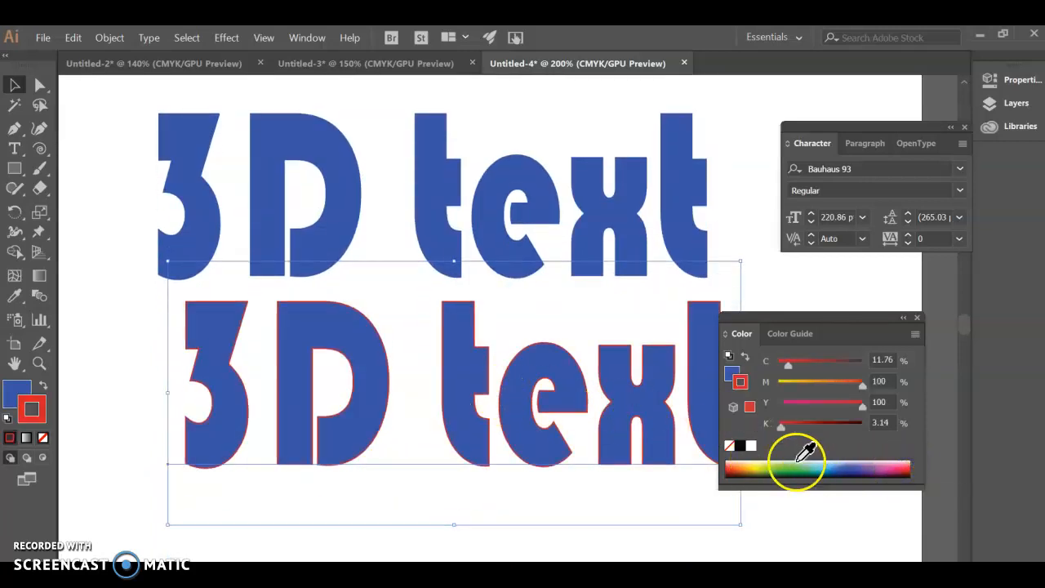
click(41, 383)
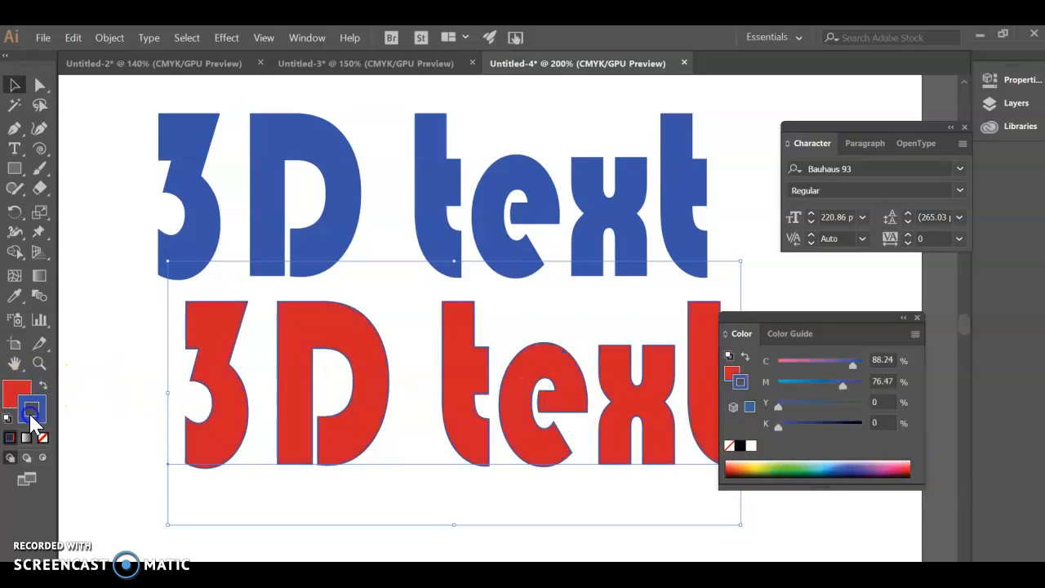
click(44, 438)
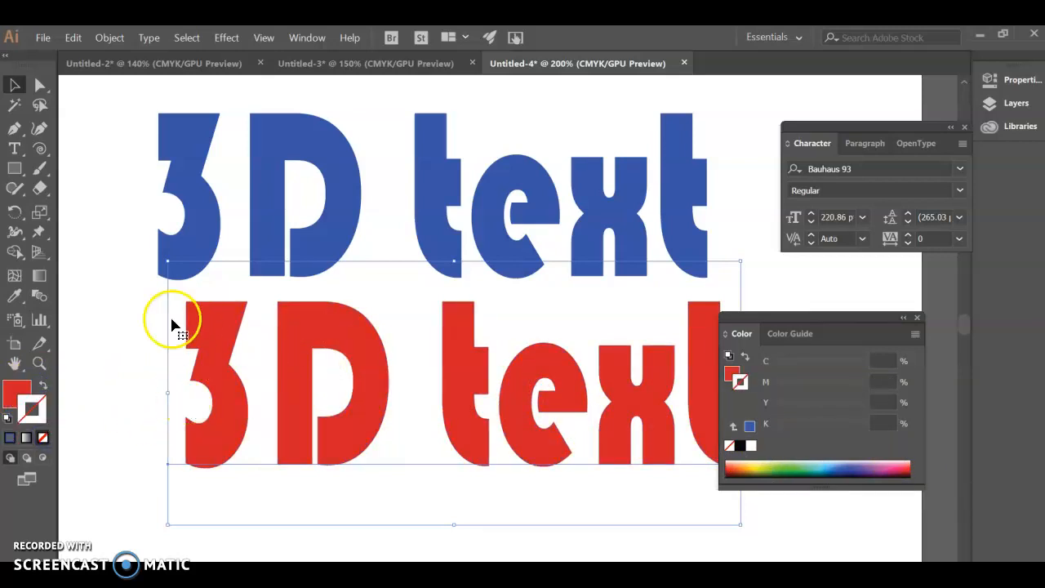
click(205, 234)
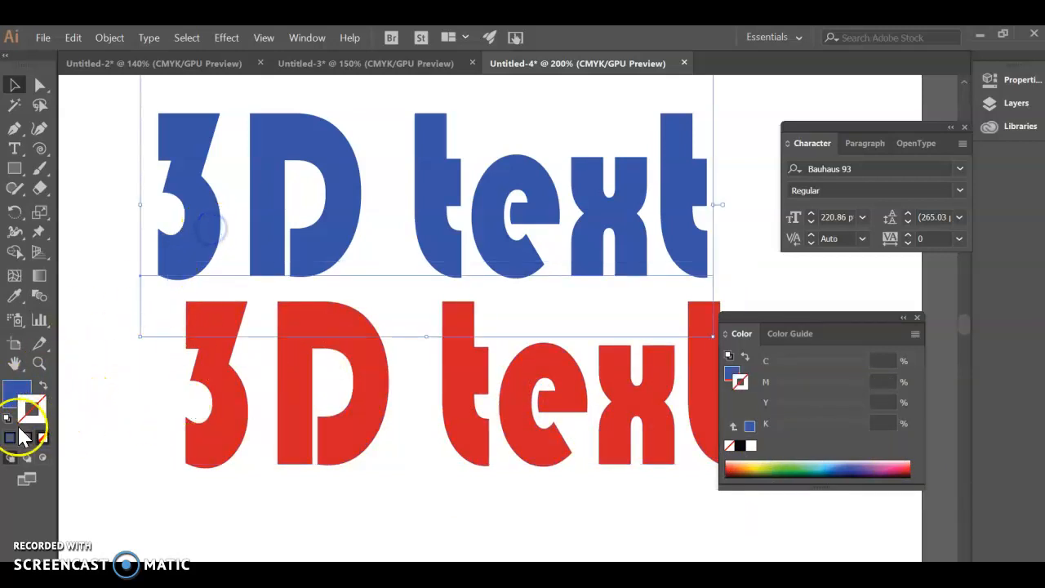
click(248, 409)
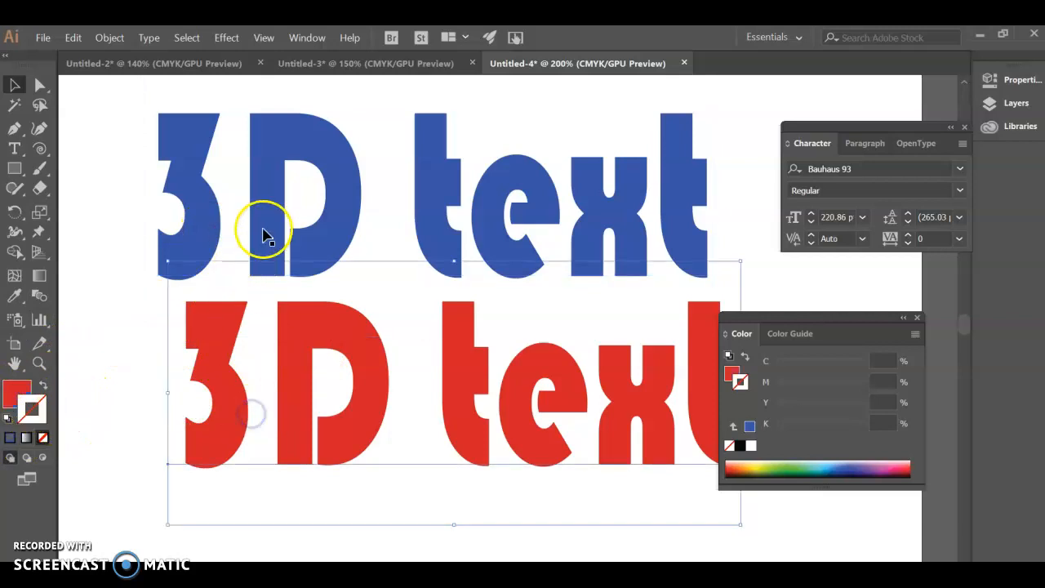
click(274, 229)
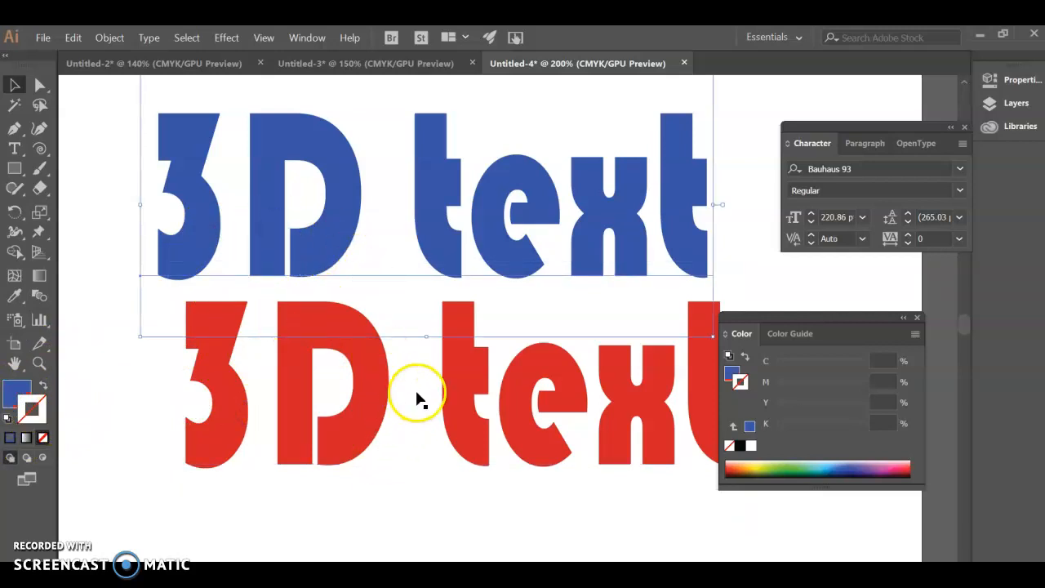
click(99, 430)
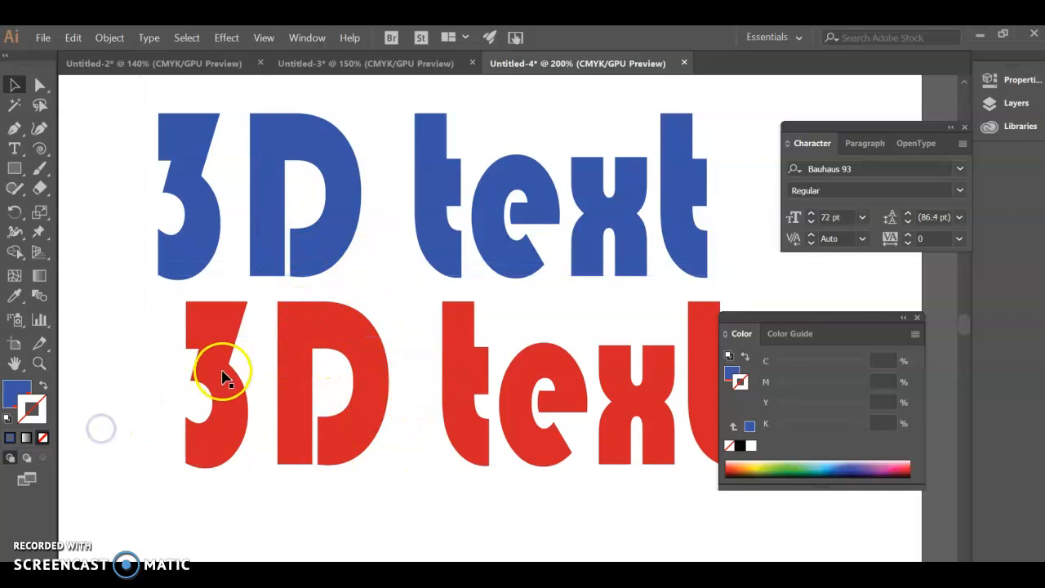
Move the red "3D text" over the blue one, offset slightly to the lower right.
scroll(320, 530, up, 1)
drag(219, 378, 198, 197)
scroll(248, 299, up, 3)
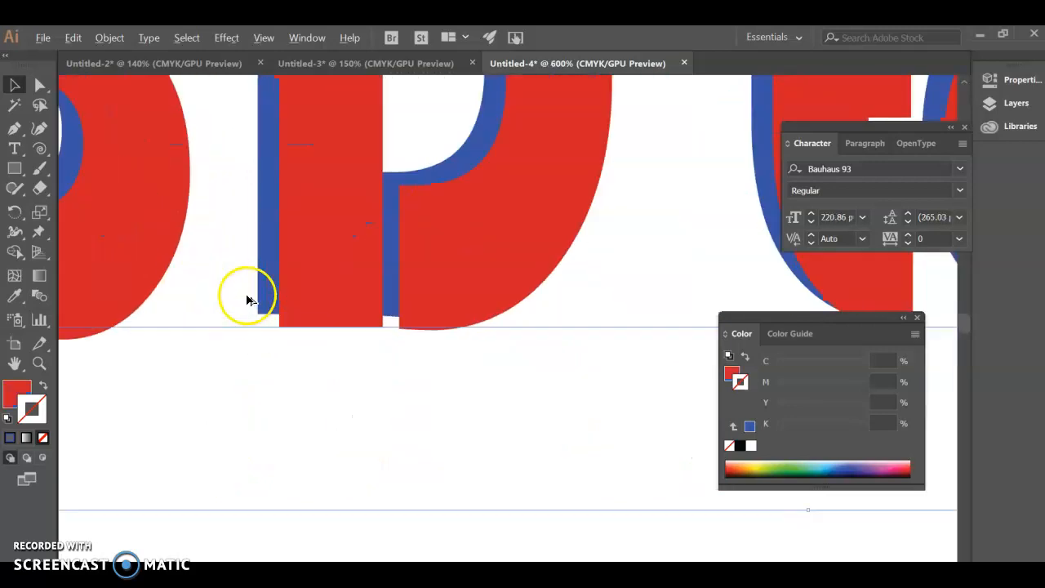
Nudge the red "3D text" slightly further to the lower right over the blue copy.
scroll(326, 314, up, 10)
scroll(347, 298, up, 2)
drag(348, 260, 351, 265)
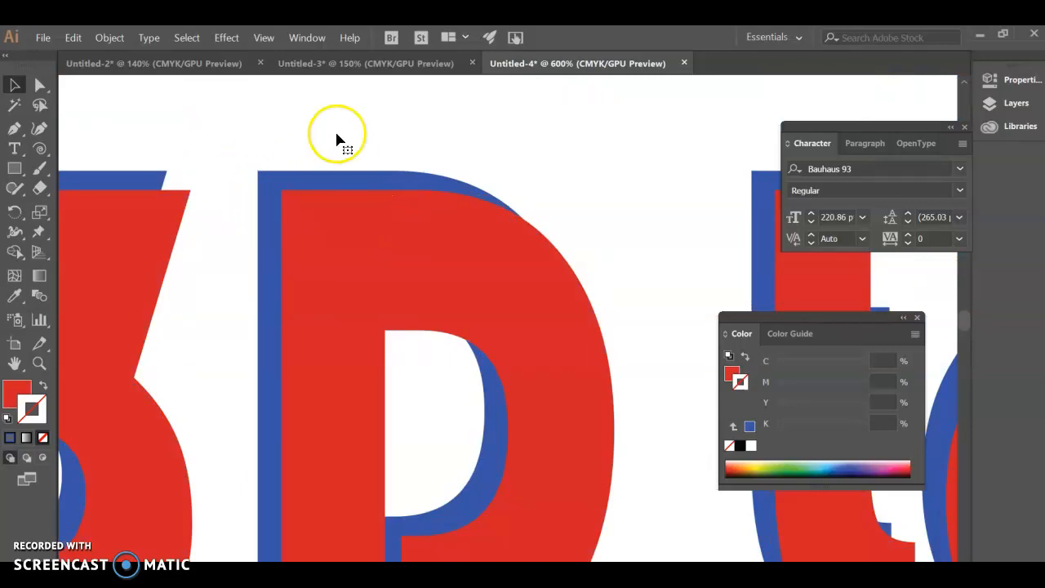
scroll(320, 217, down, 3)
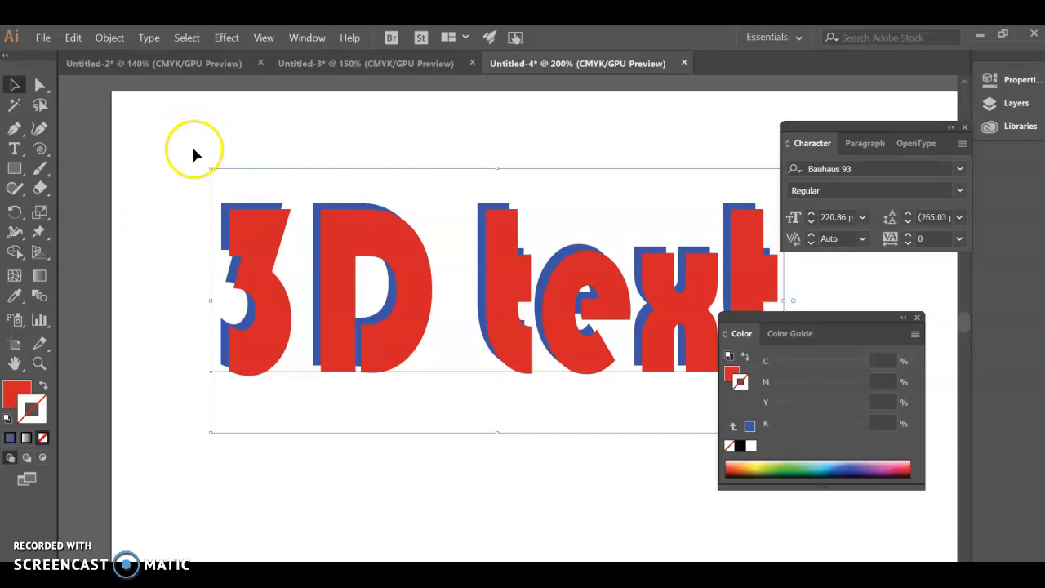
Select both the blue and the red "3D text" and convert them to outlines.
scroll(193, 147, right, 3)
scroll(193, 146, right, 1)
drag(86, 160, 770, 434)
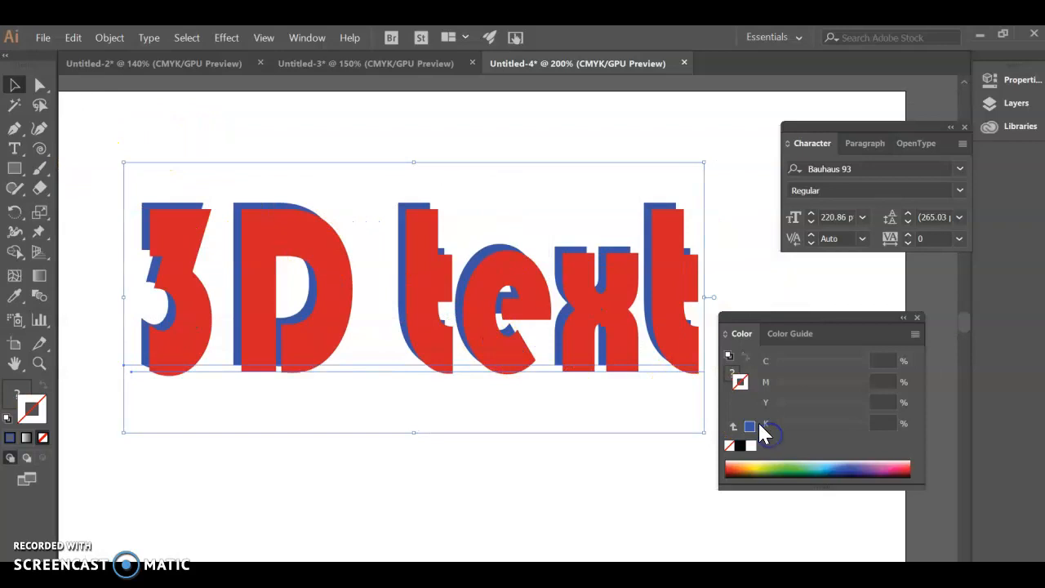
click(189, 38)
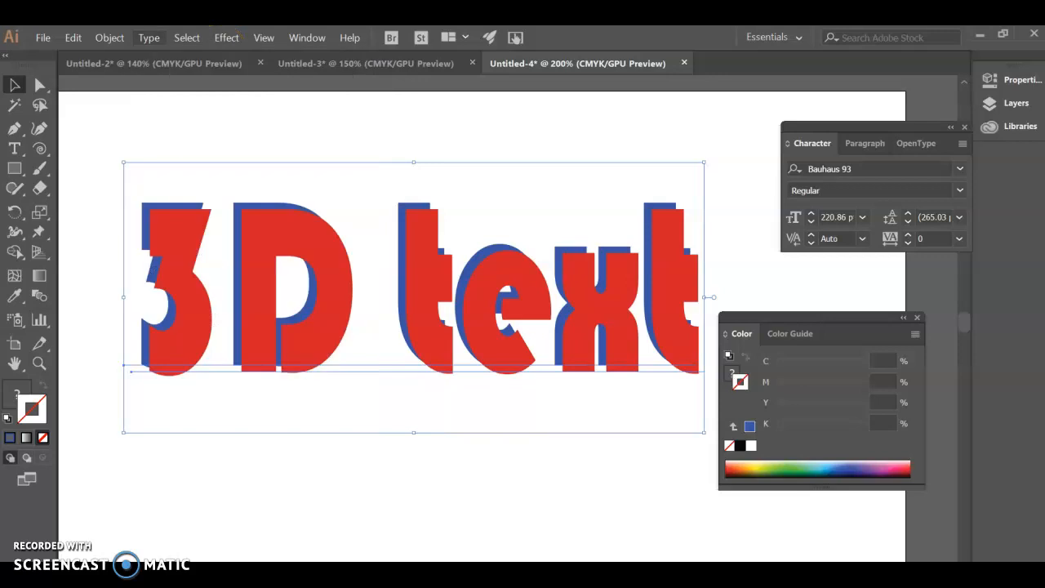
click(149, 39)
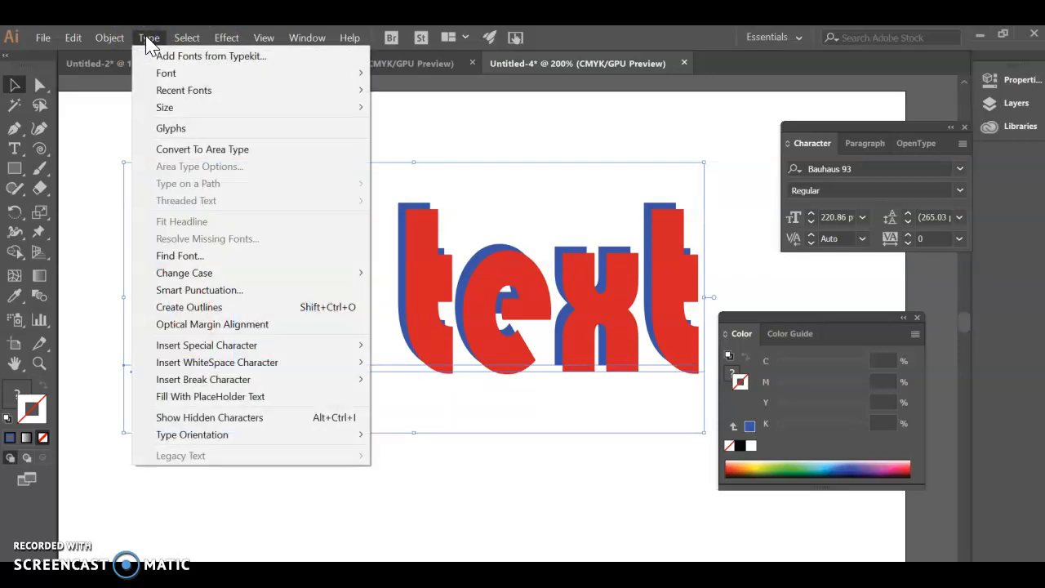
click(196, 314)
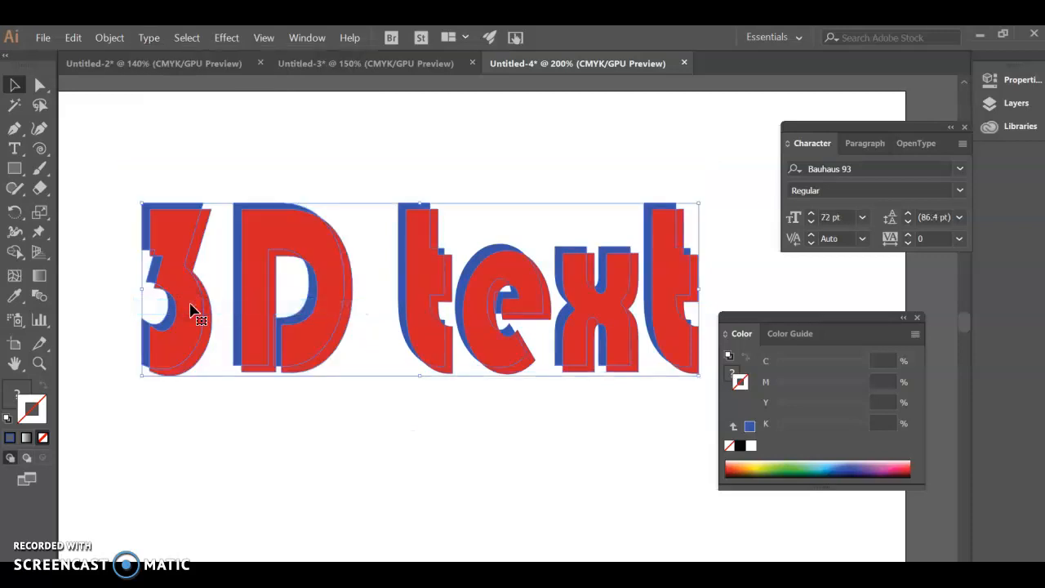
key(ctrl)
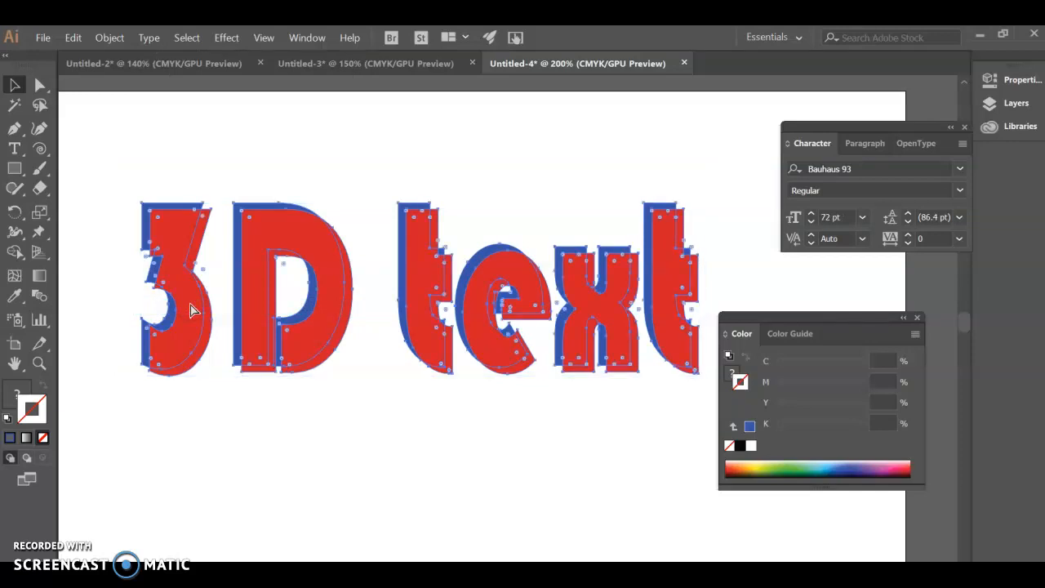
key(ctrl)
Set the Blend tool's spacing to Specified Steps with 50 steps.
scroll(283, 245, up, 4)
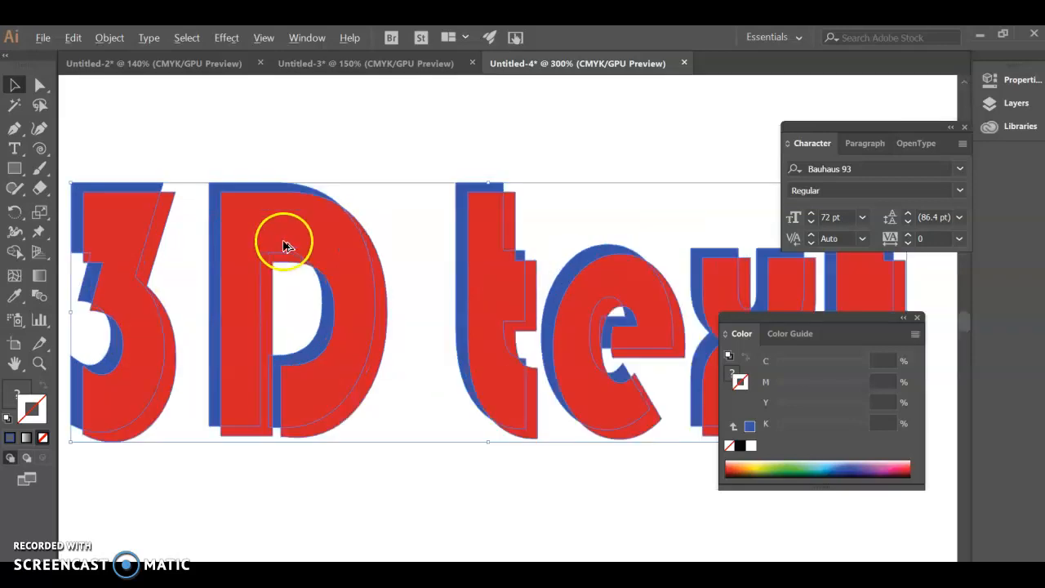
scroll(236, 255, left, 2)
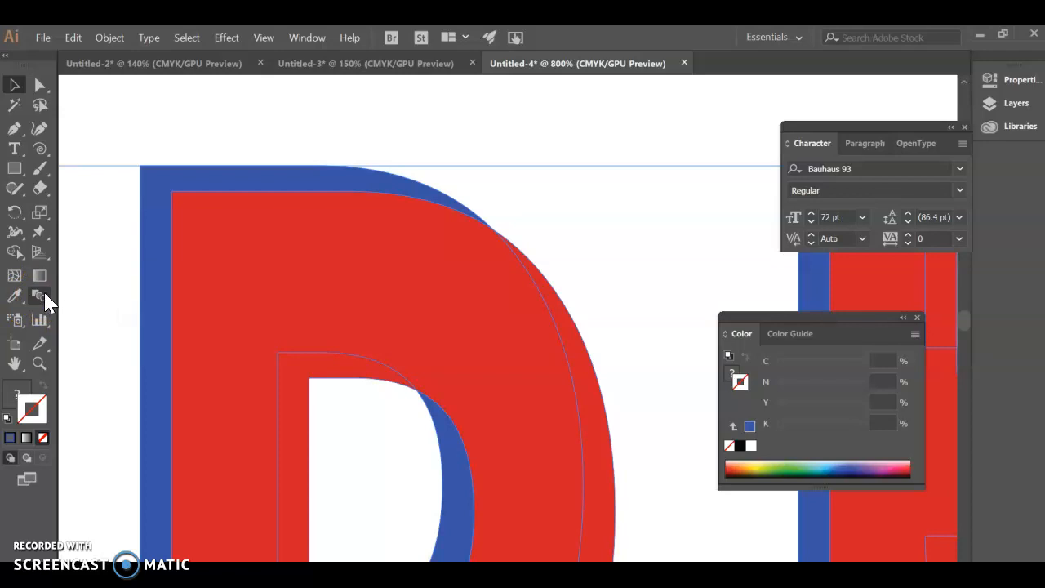
double_click(37, 297)
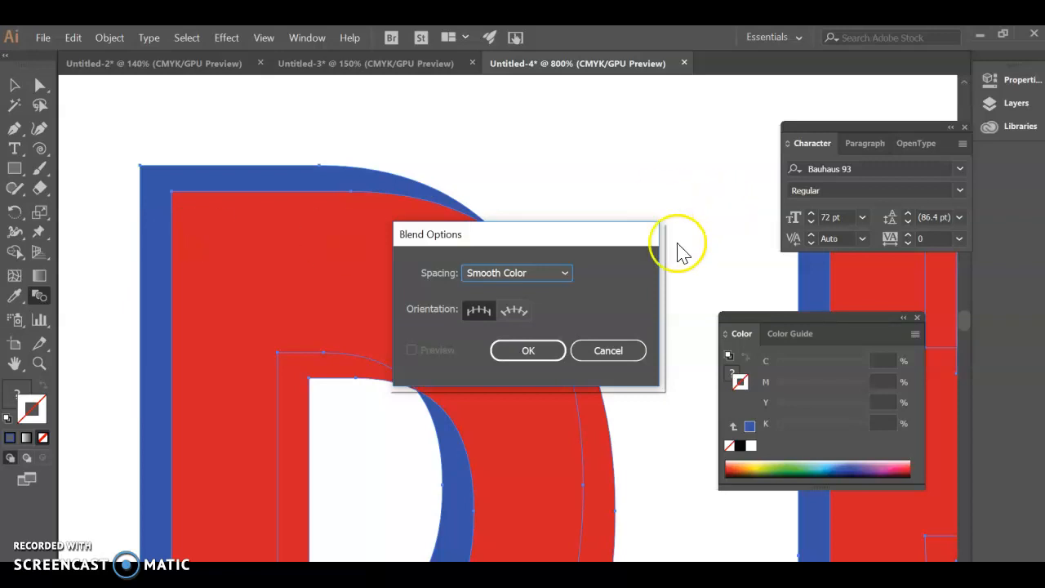
click(561, 276)
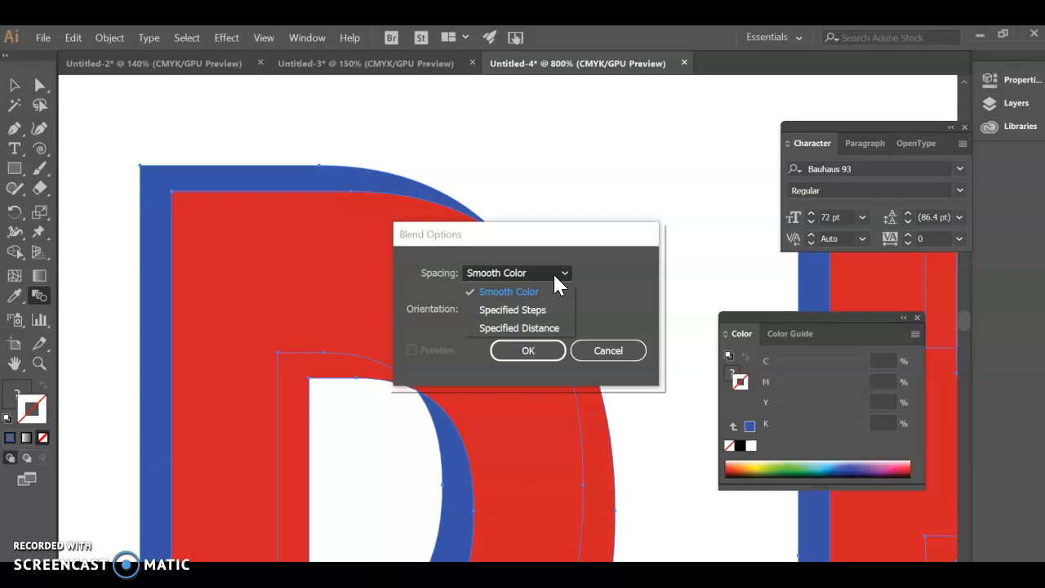
click(560, 307)
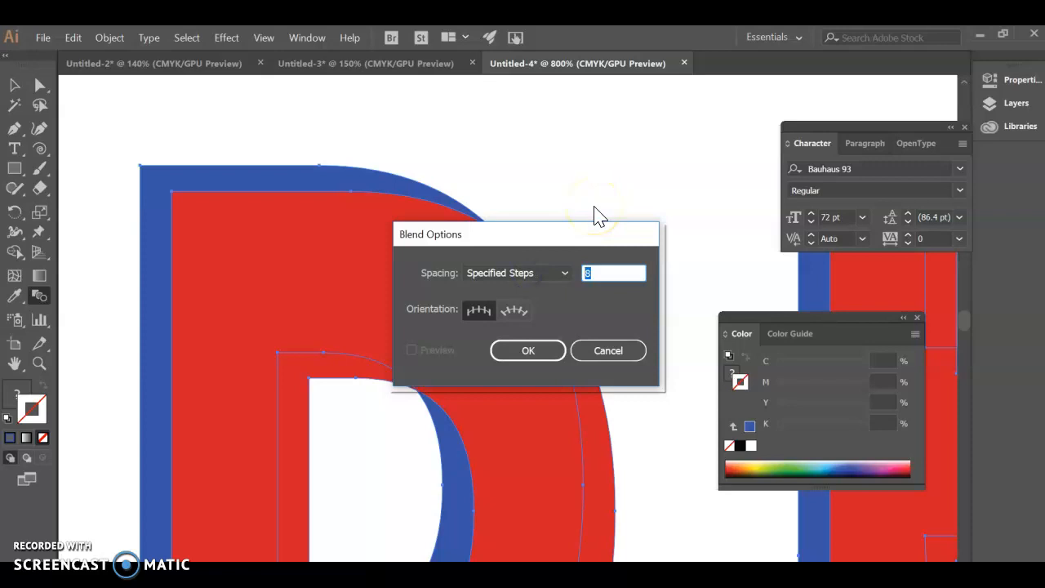
text(50)
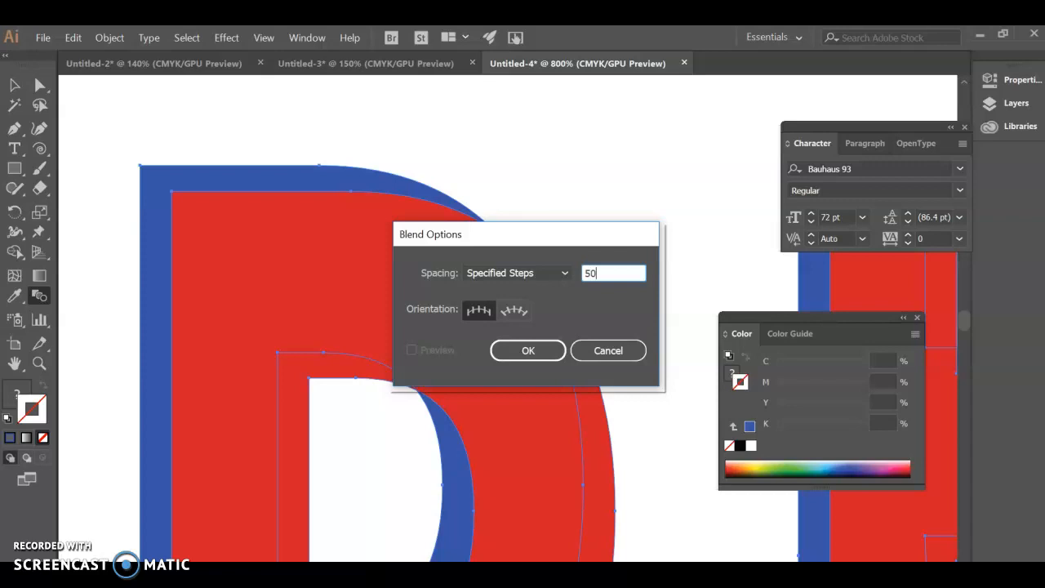
click(541, 353)
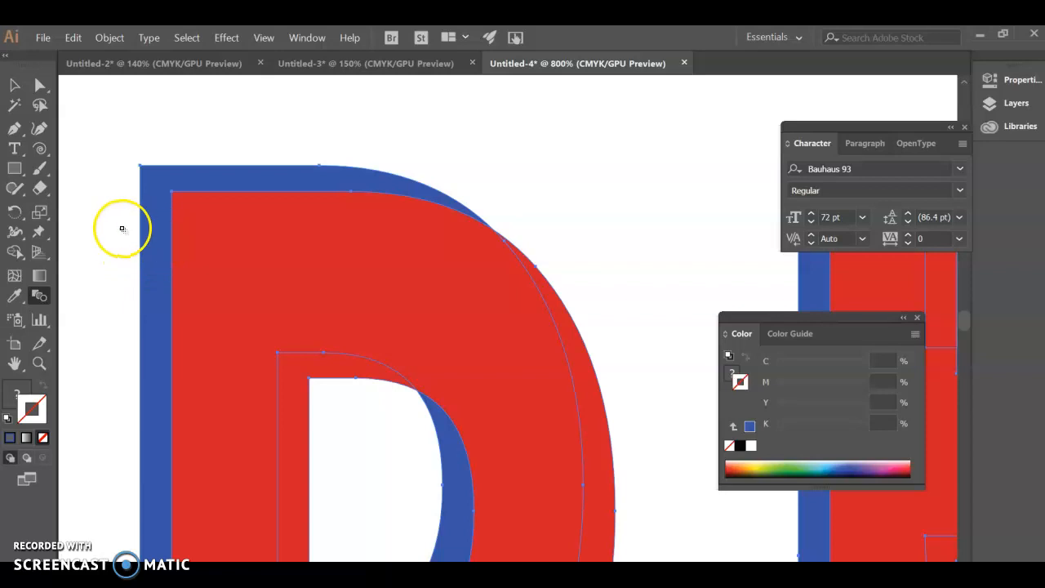
Blend the blue outlines into the red ones between the matching upper-left corner points of the letter D, and deselect the artwork.
scroll(119, 234, up, 2)
scroll(191, 273, up, 2)
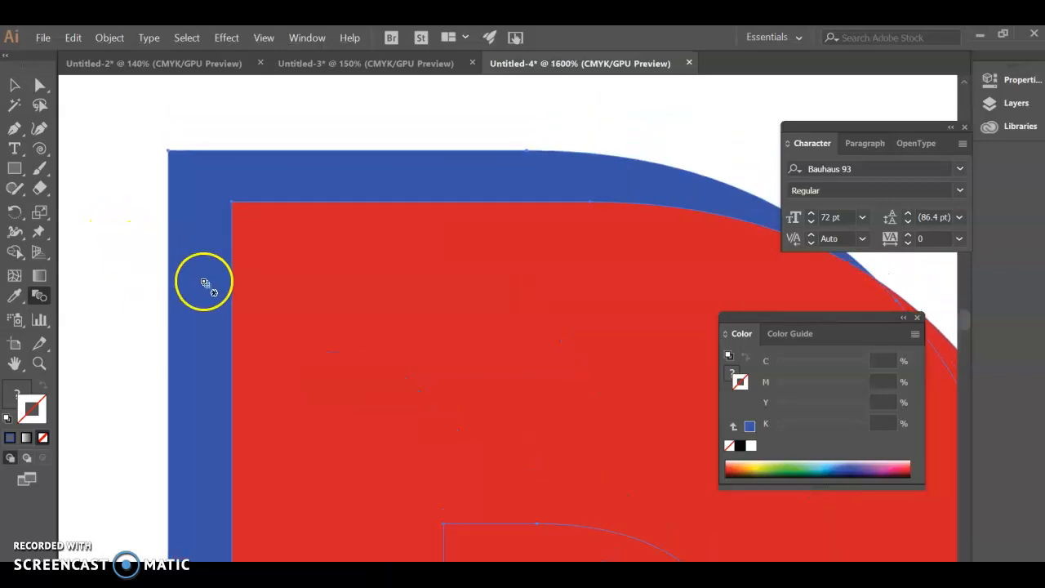
scroll(196, 280, left, 2)
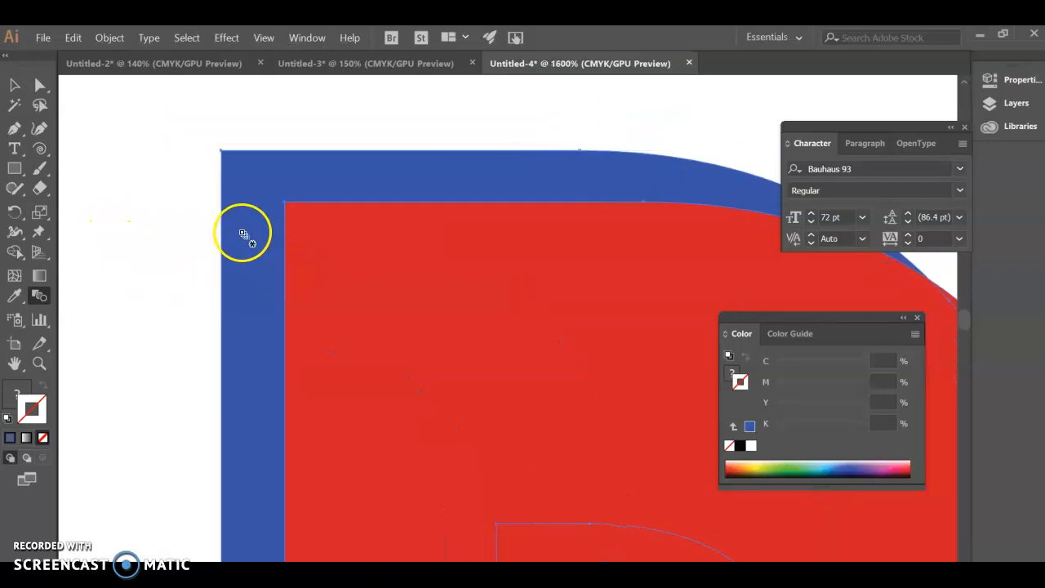
scroll(243, 238, up, 1)
scroll(278, 227, up, 1)
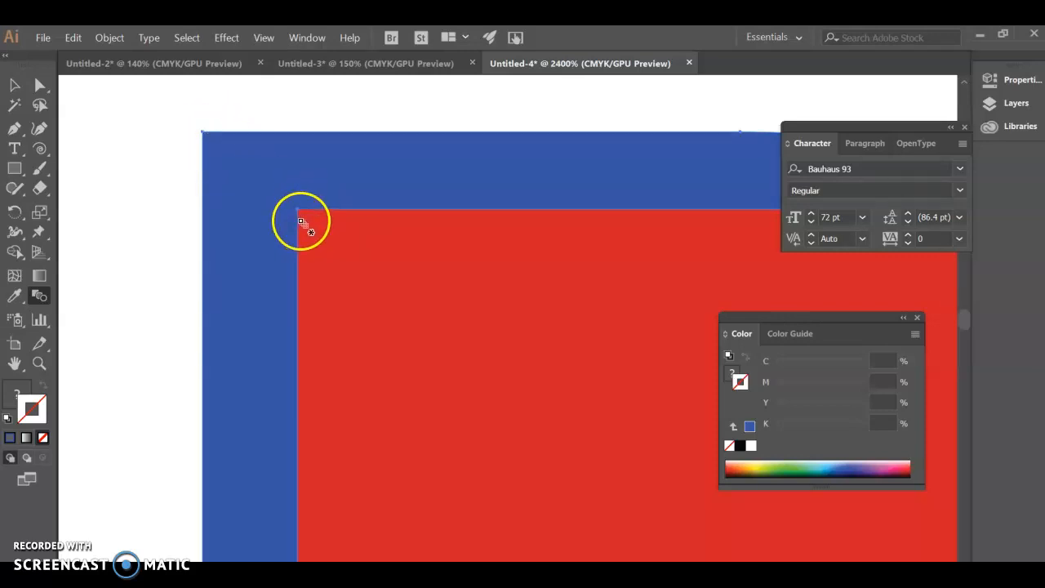
click(203, 133)
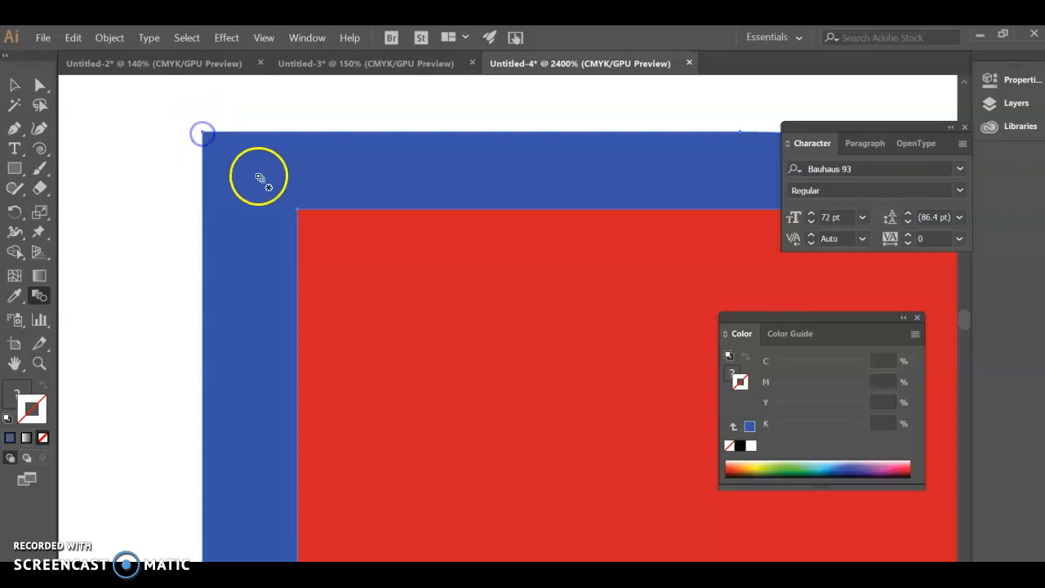
click(299, 213)
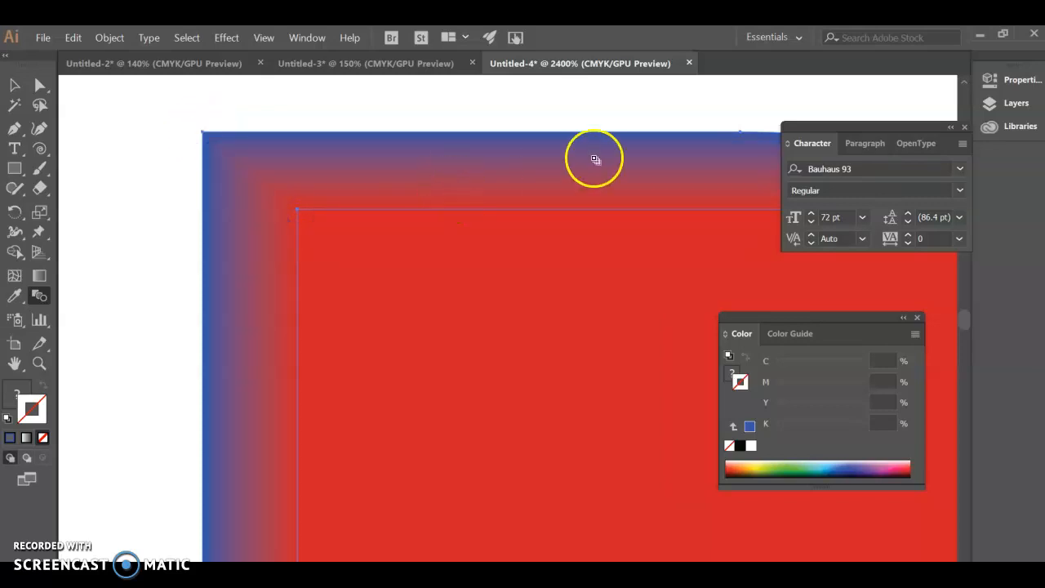
key(ctrl+0)
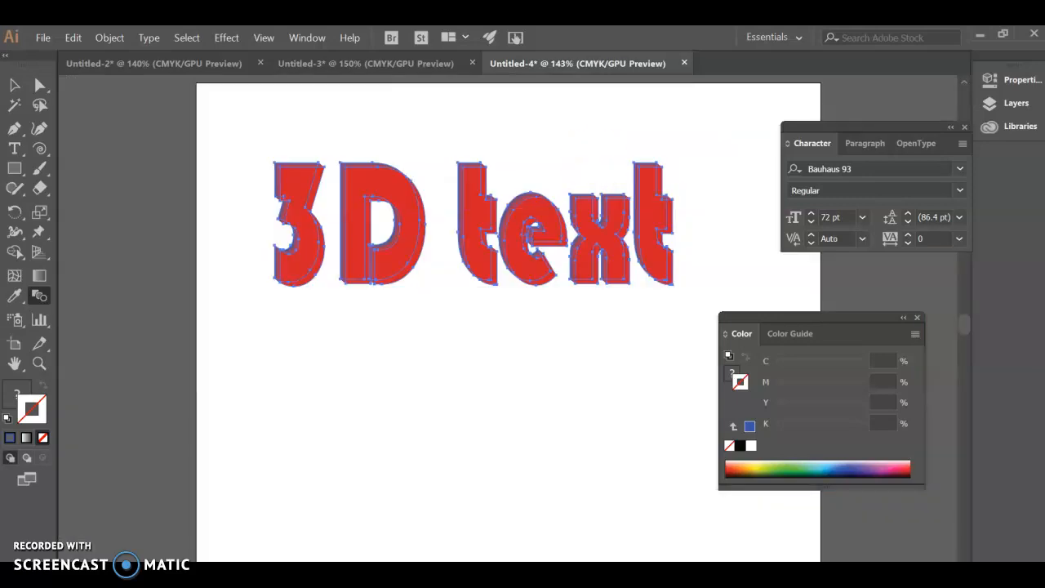
click(15, 84)
click(268, 398)
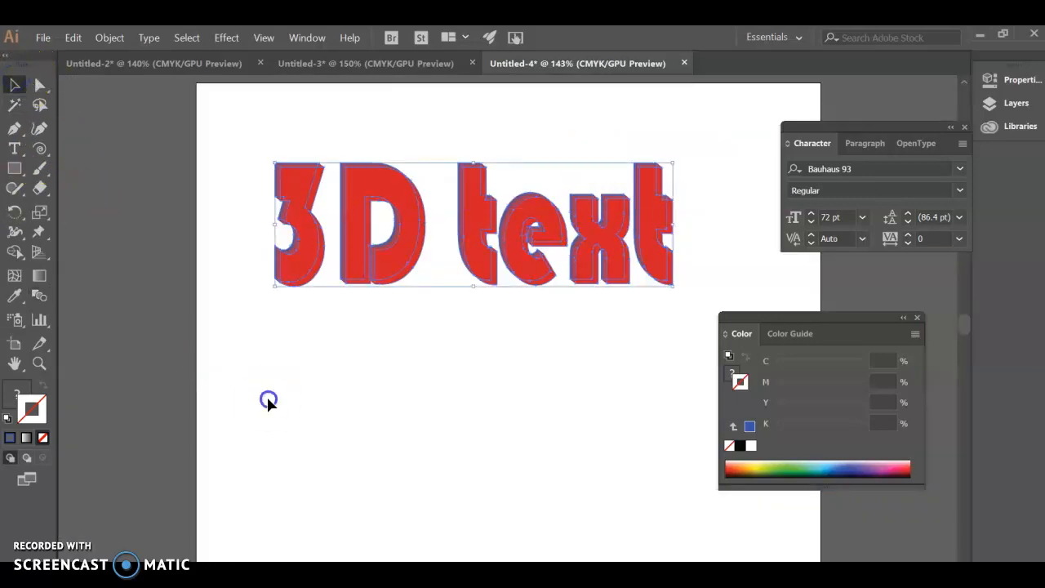
Examine the blended "3D text" up close and review the circular "ROUND" and spiral sentence documents.
scroll(633, 309, up, 4)
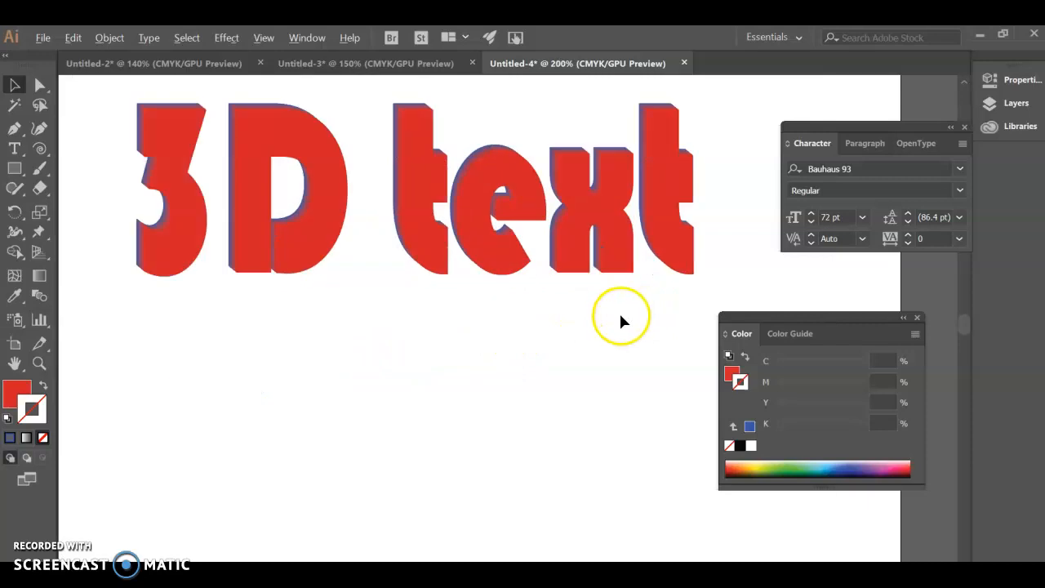
scroll(479, 346, up, 4)
scroll(480, 346, left, 5)
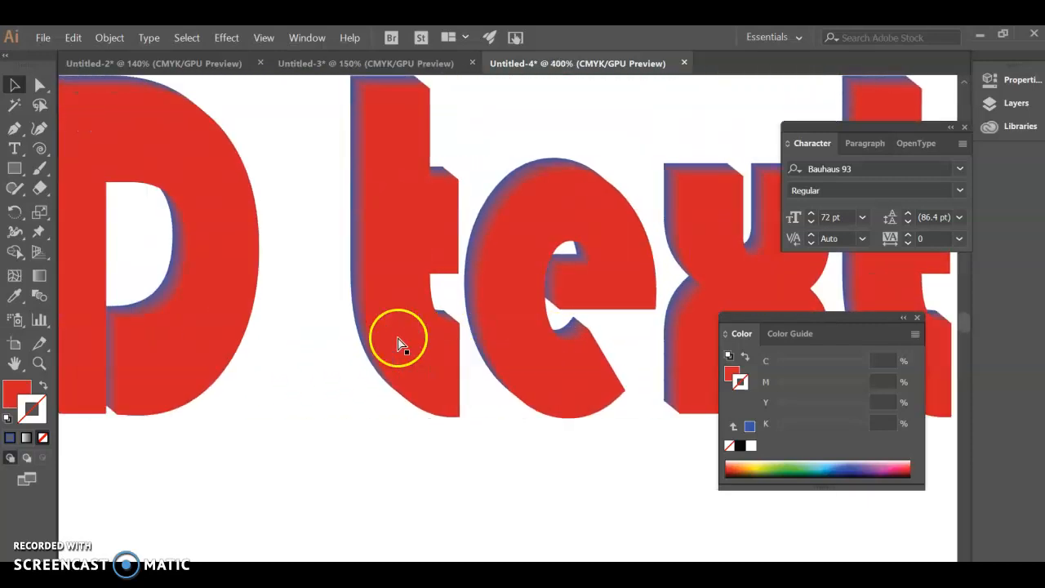
scroll(398, 340, left, 6)
scroll(398, 337, up, 2)
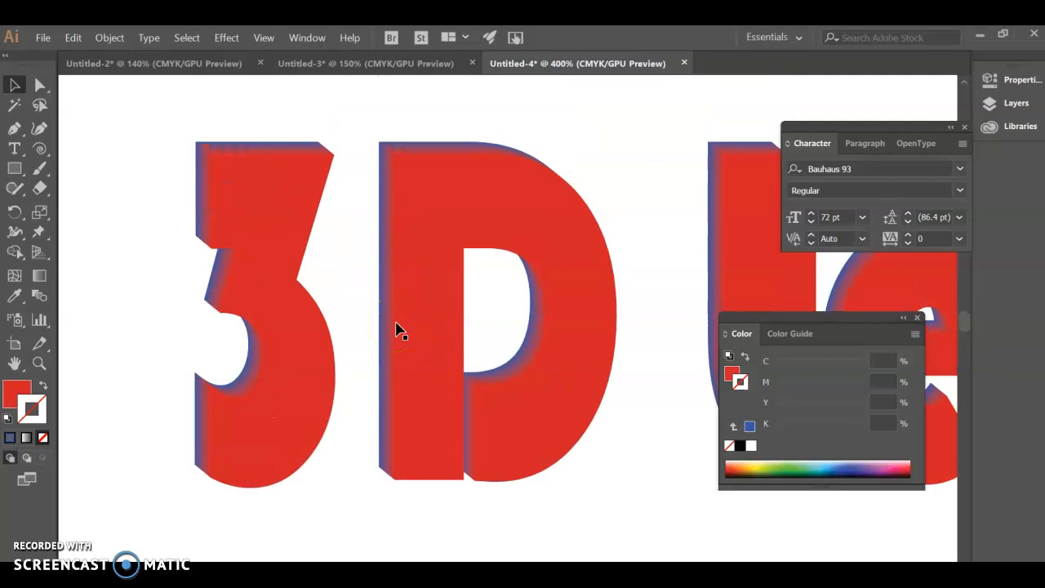
click(157, 65)
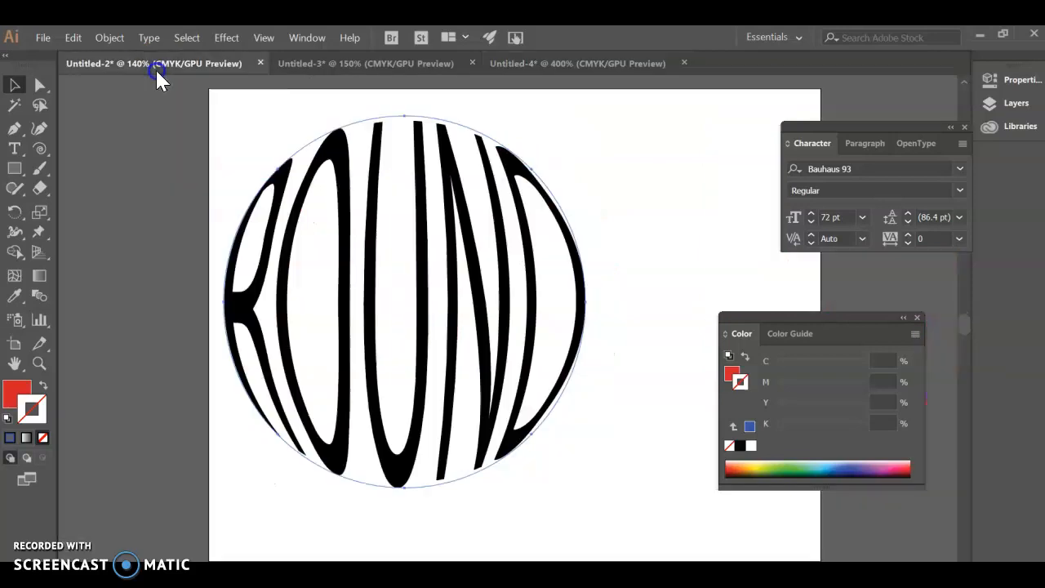
click(77, 189)
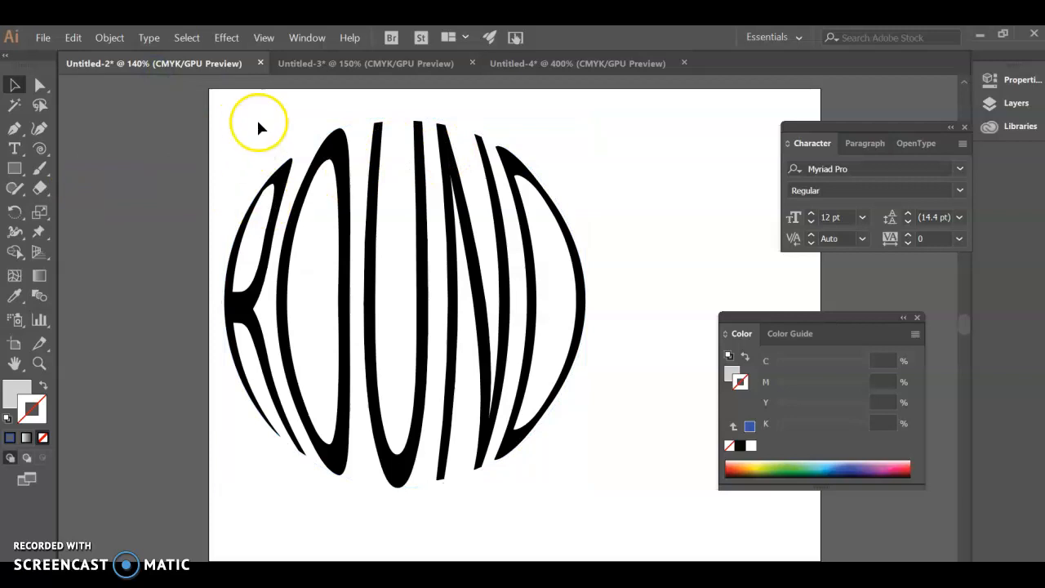
click(359, 65)
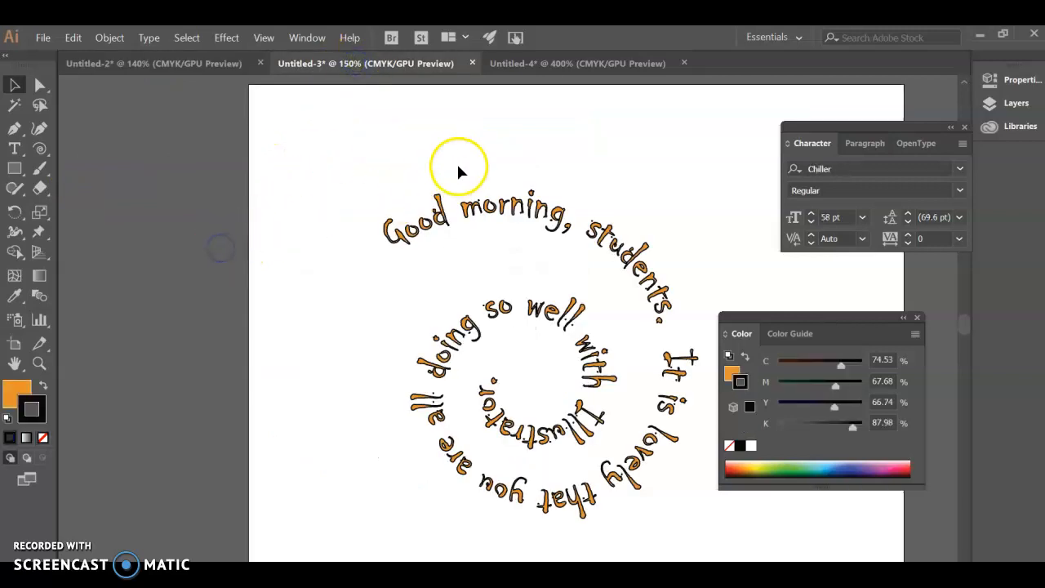
click(609, 65)
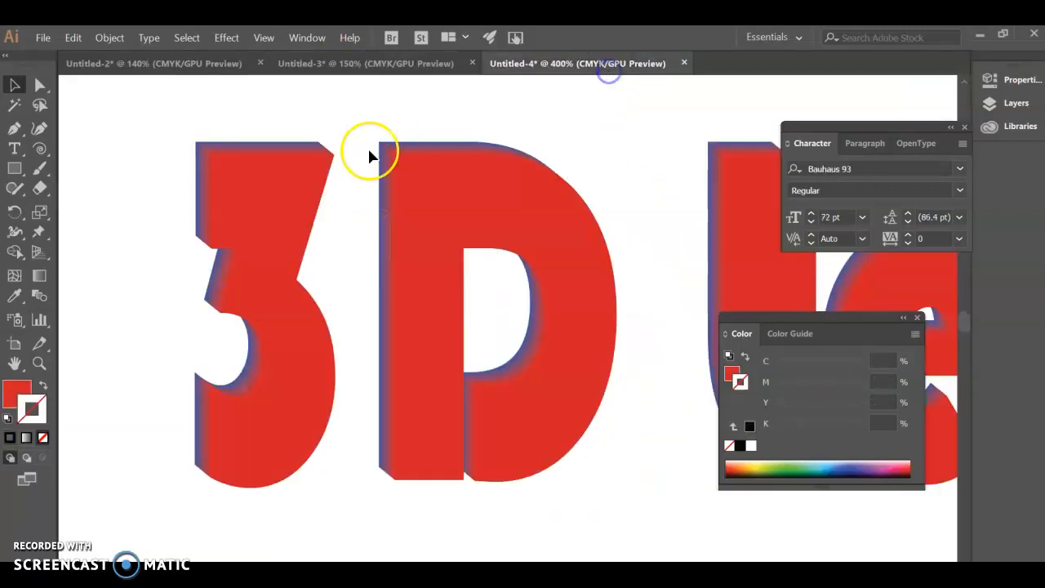